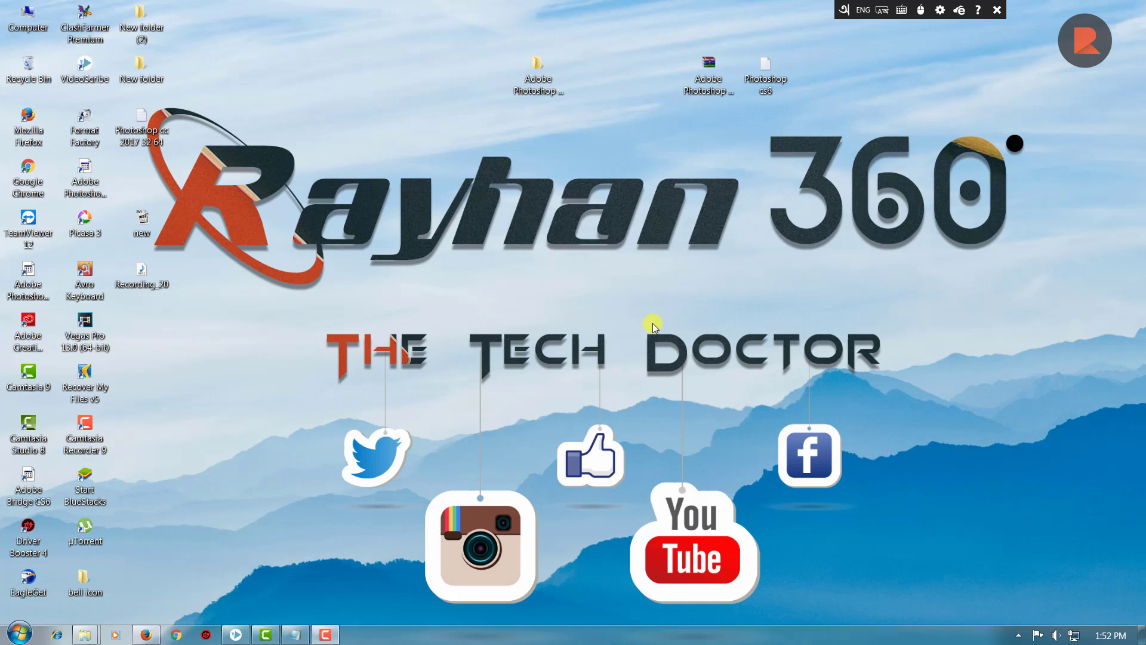
Step: Copy the MEGA download link from the Notepad note and bring up Chrome on a new tab
click(297, 635)
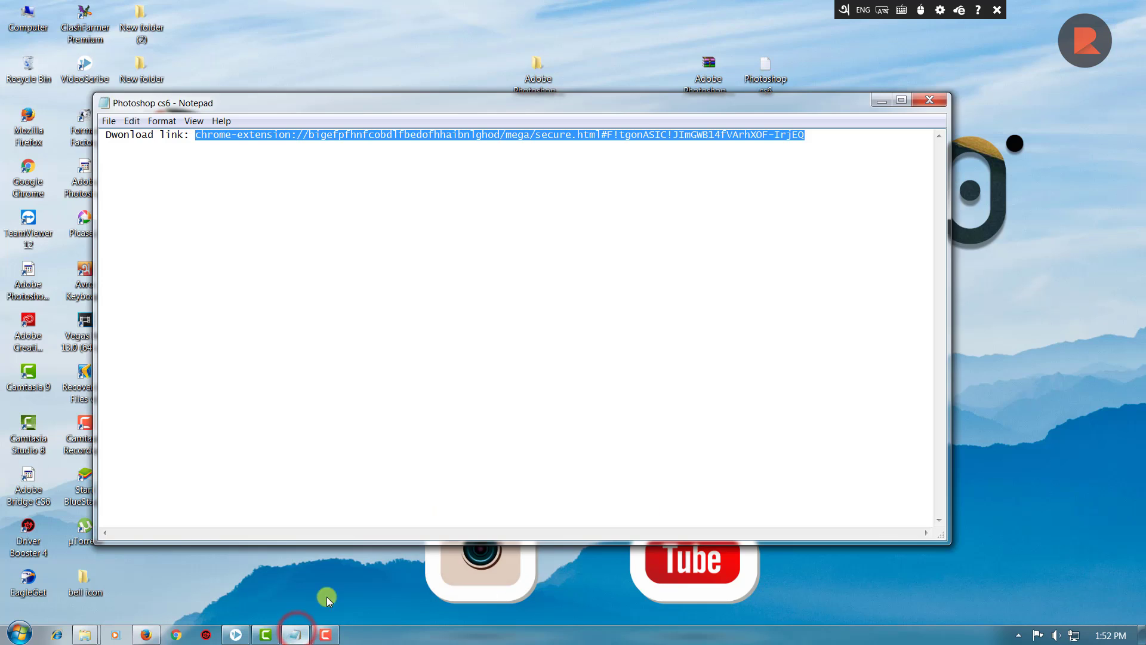
right_click(496, 137)
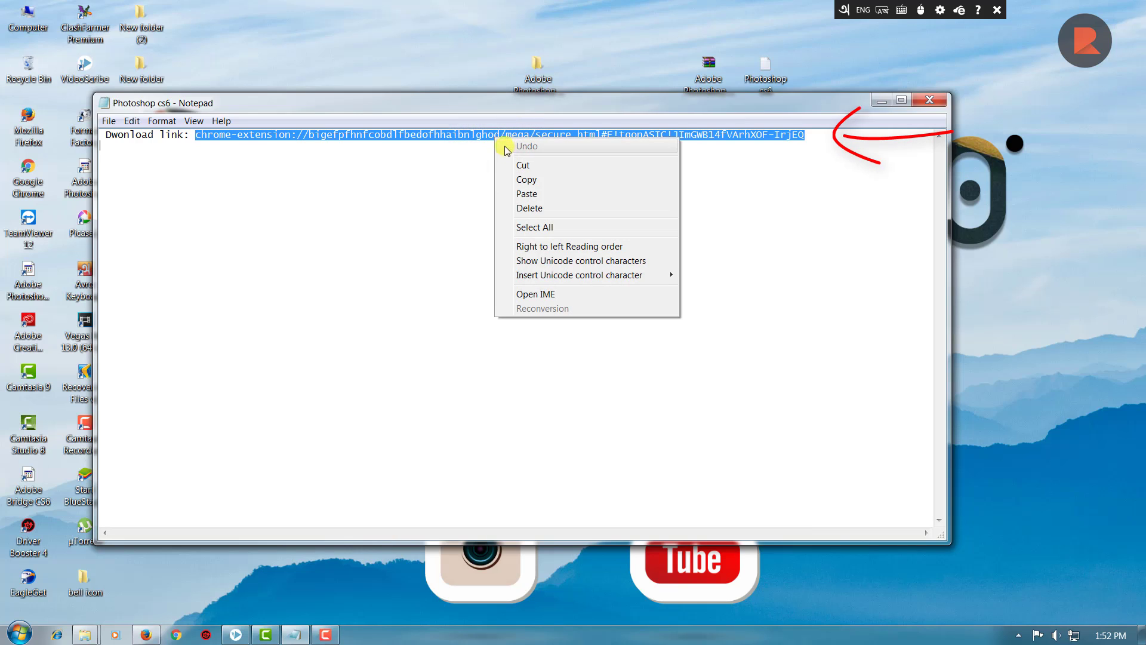
click(520, 180)
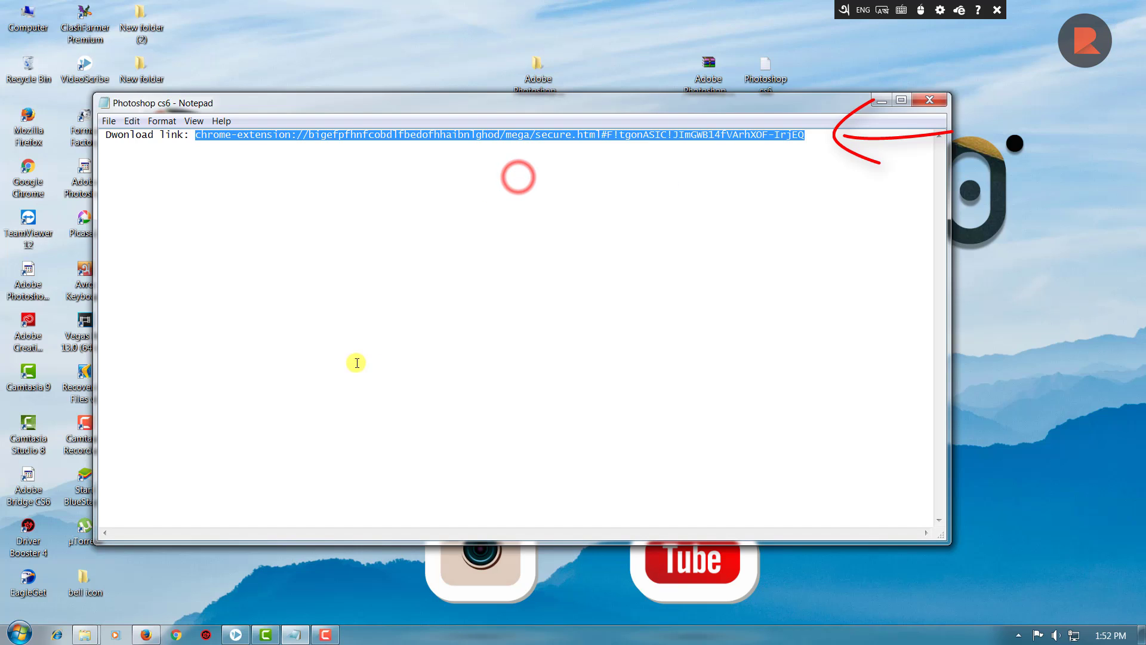
click(173, 638)
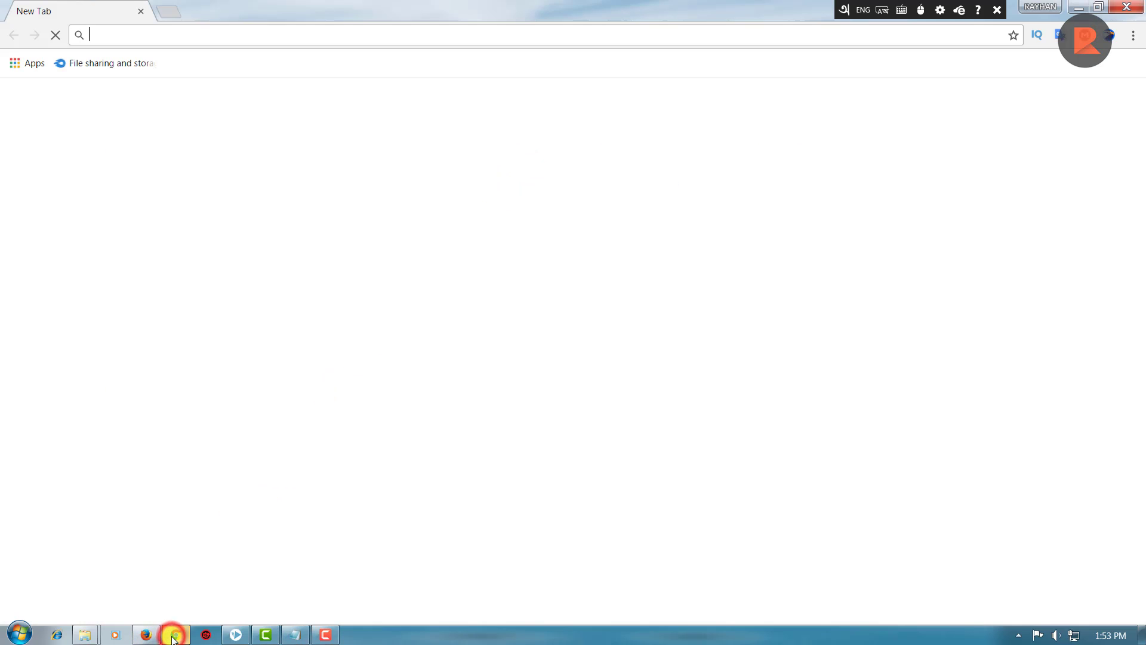
Step: Paste the copied MEGA link into Chrome's address bar and load the shared folder
right_click(132, 37)
click(170, 109)
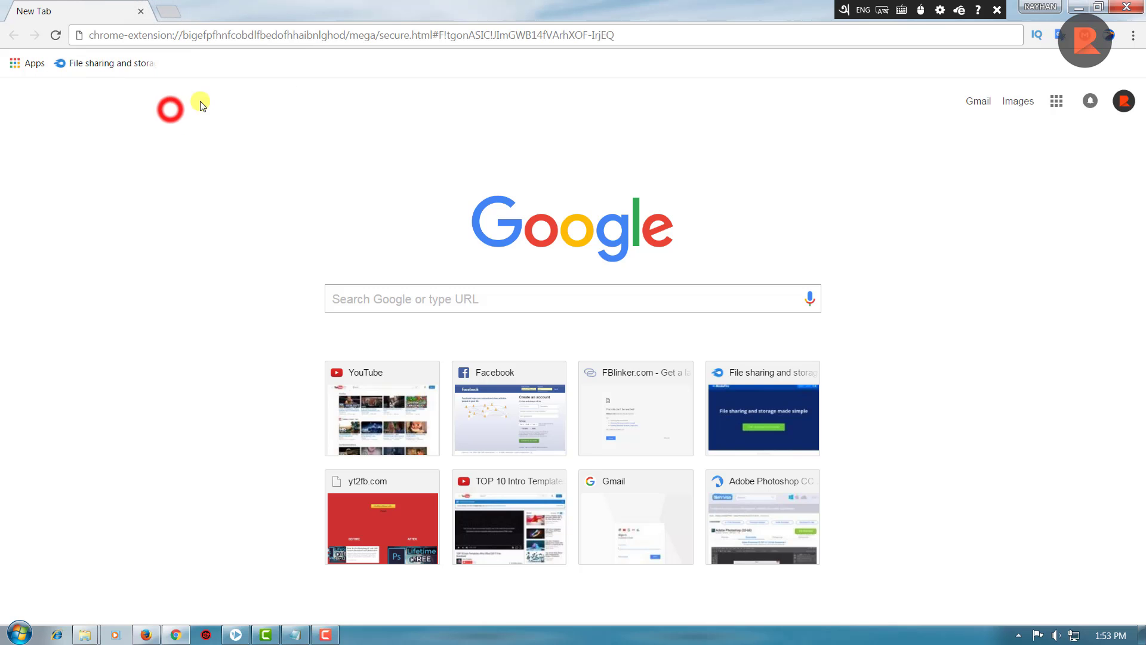
click(630, 38)
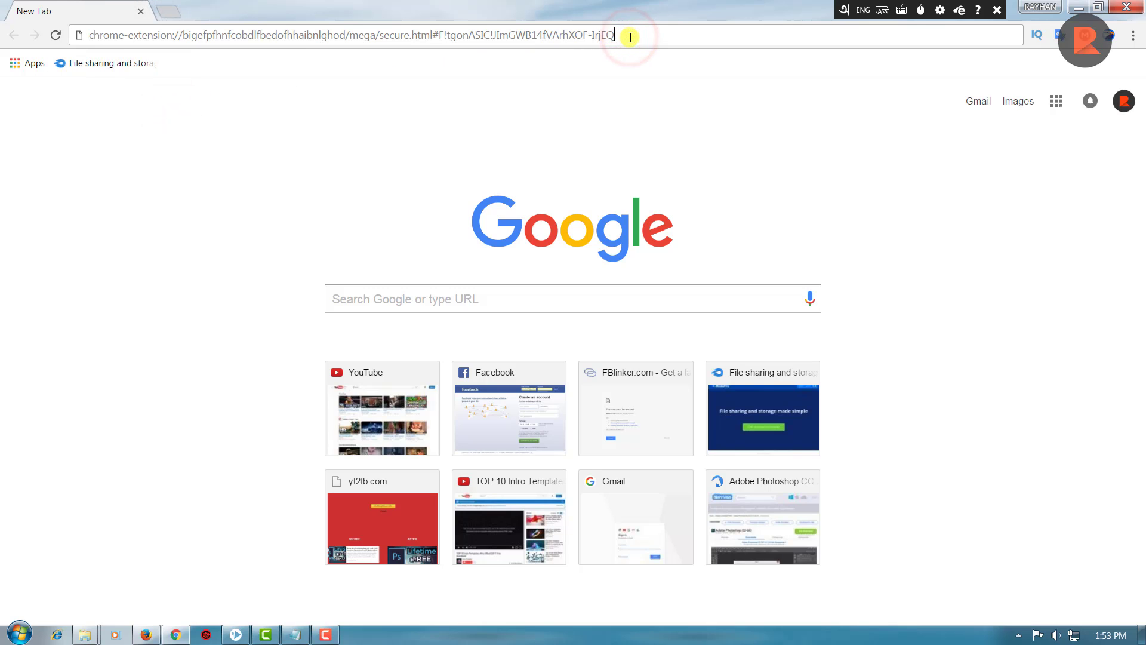
key(Return)
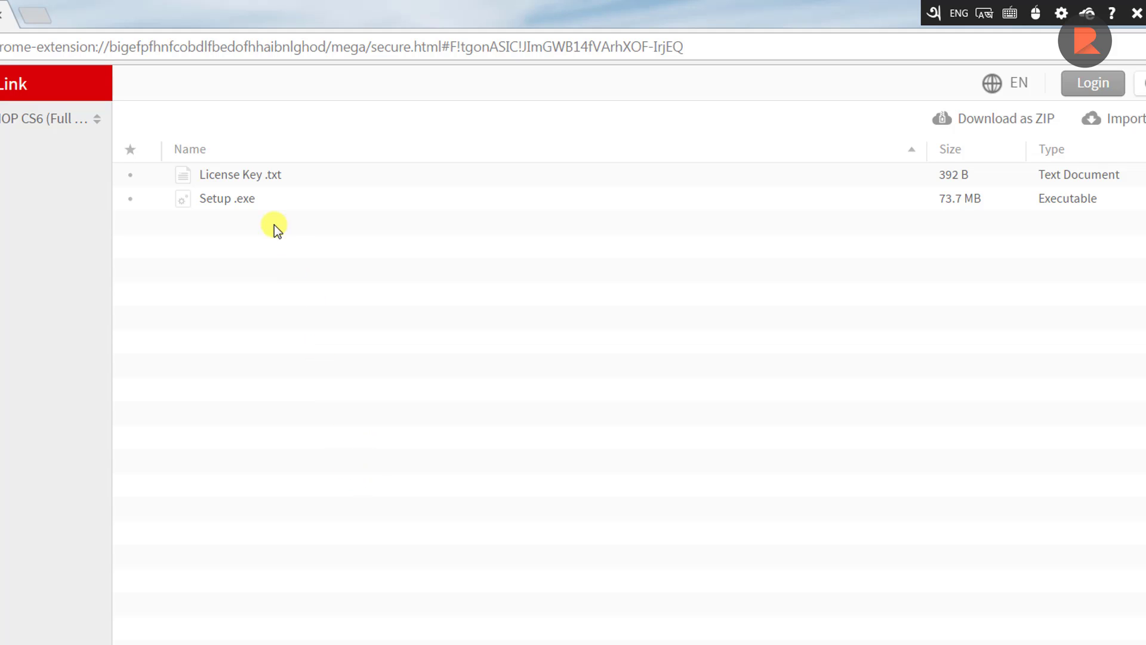
Step: Download License Key .txt and Setup .exe from the MEGA folder
click(247, 182)
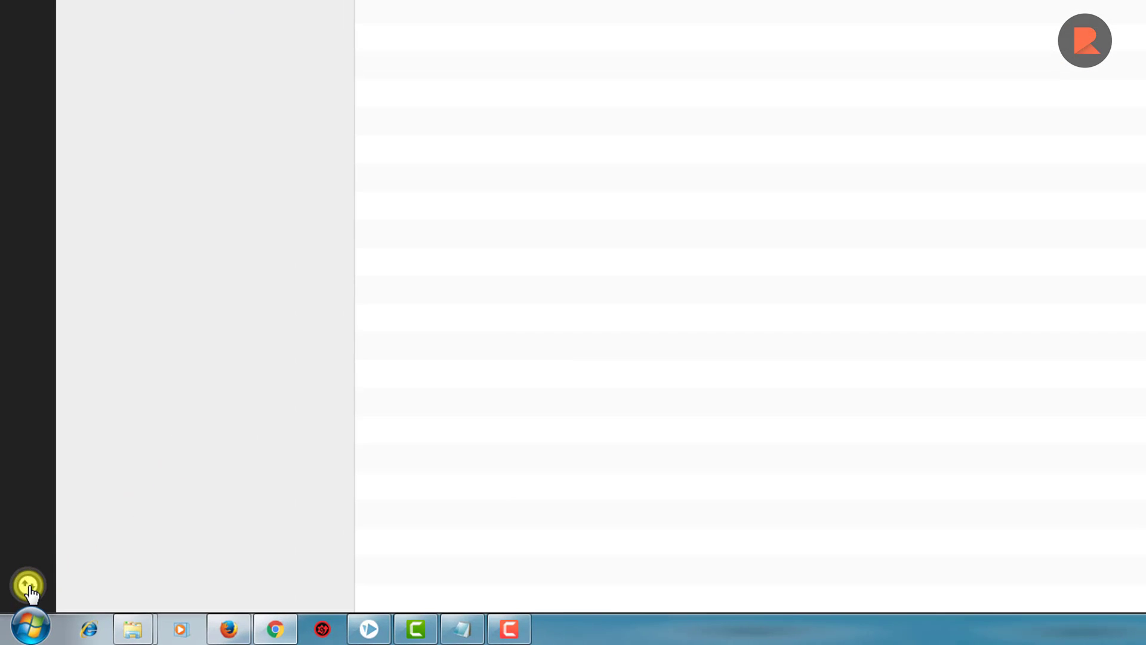
click(28, 588)
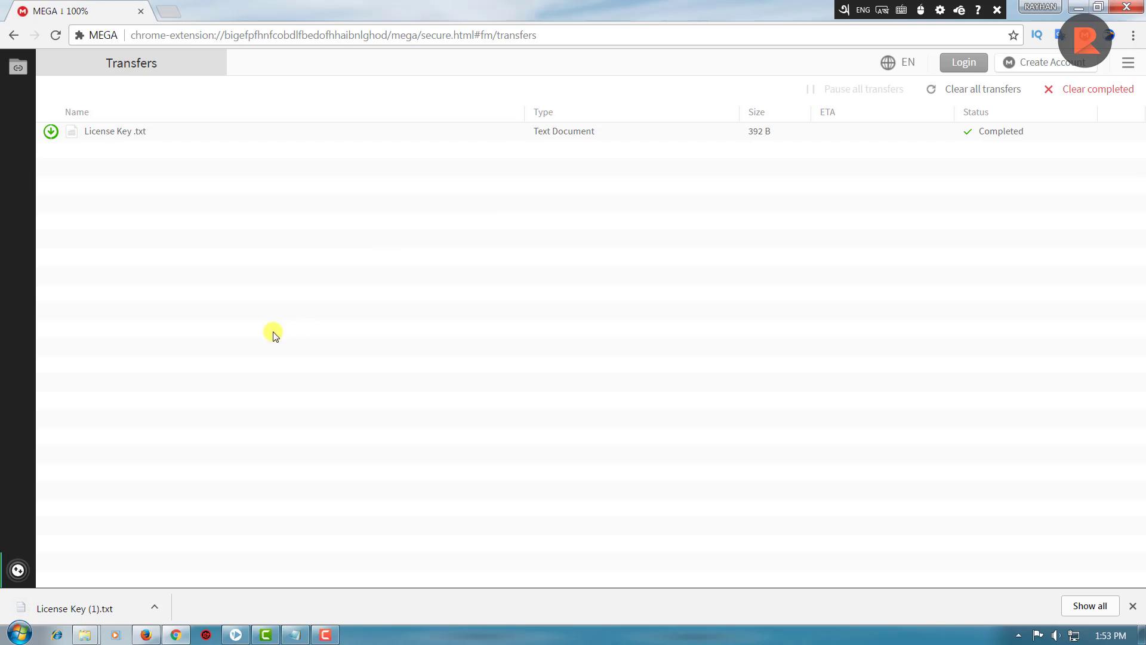
click(19, 68)
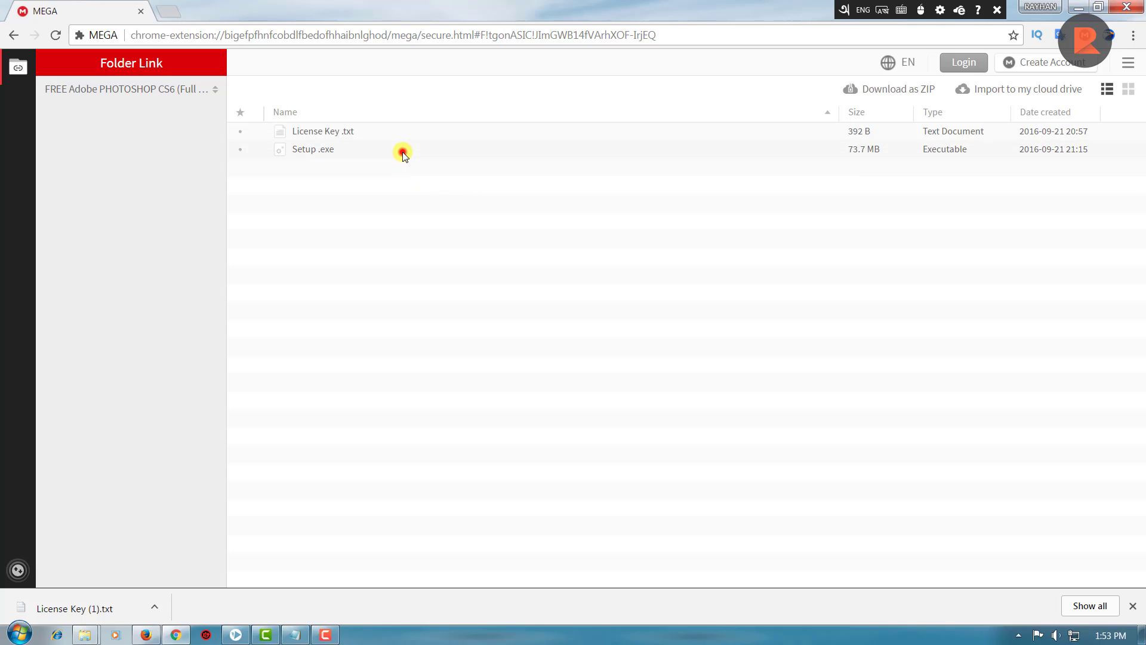
mouse_move(573, 149)
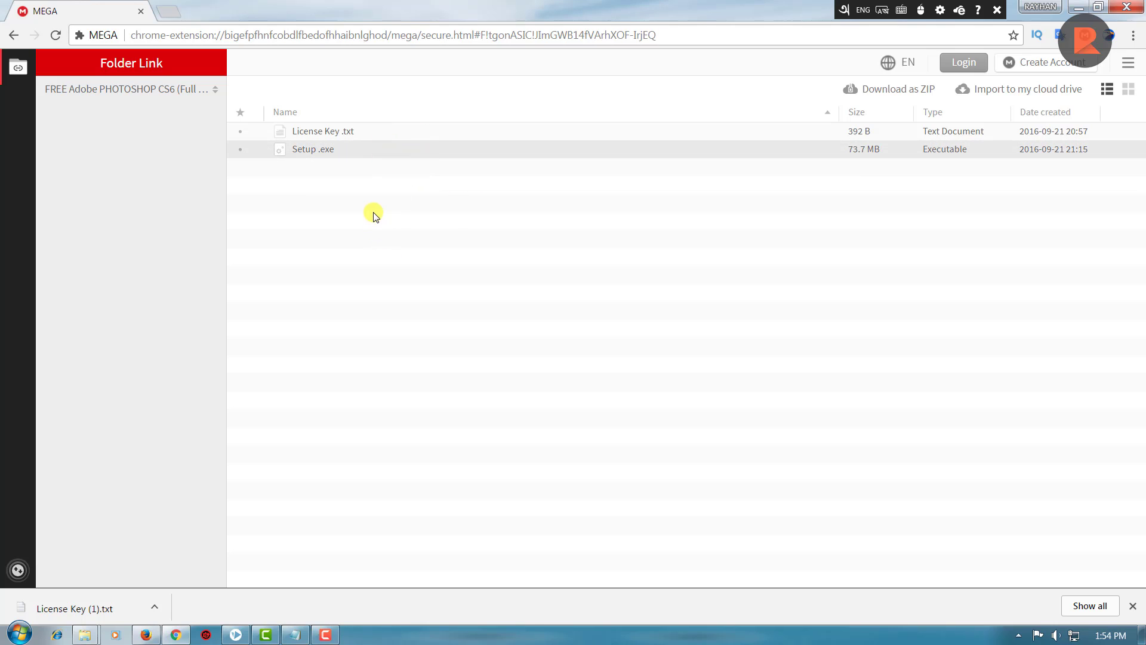
click(18, 572)
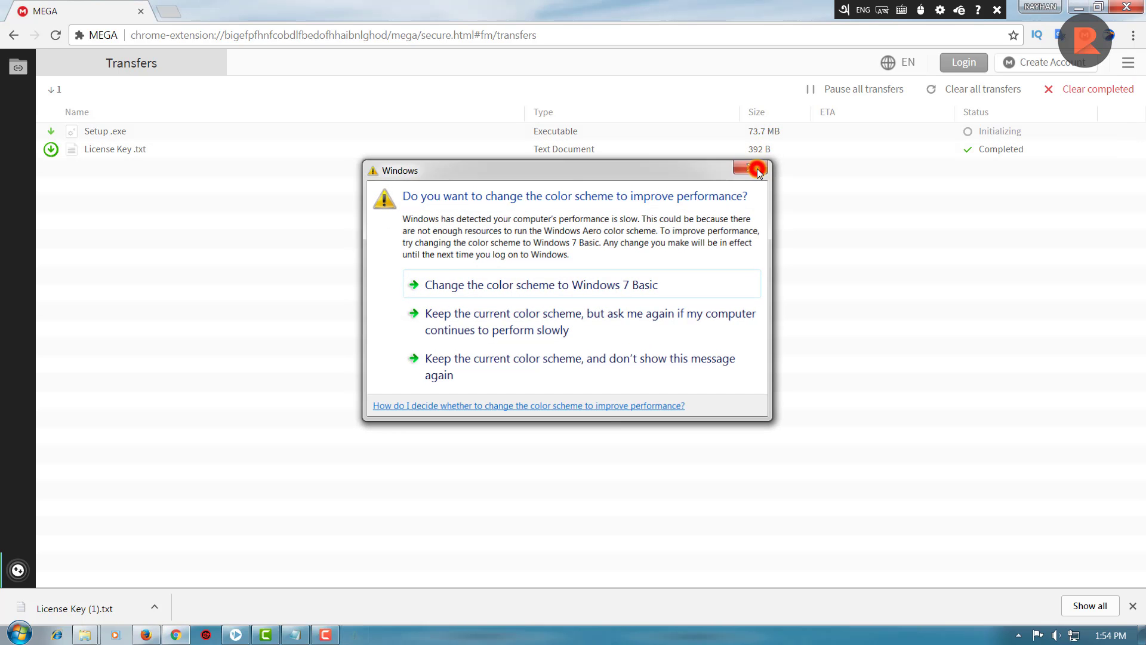
Step: Dismiss the Windows colour-scheme prompt, then close Chrome and confirm leaving the MEGA page
click(757, 169)
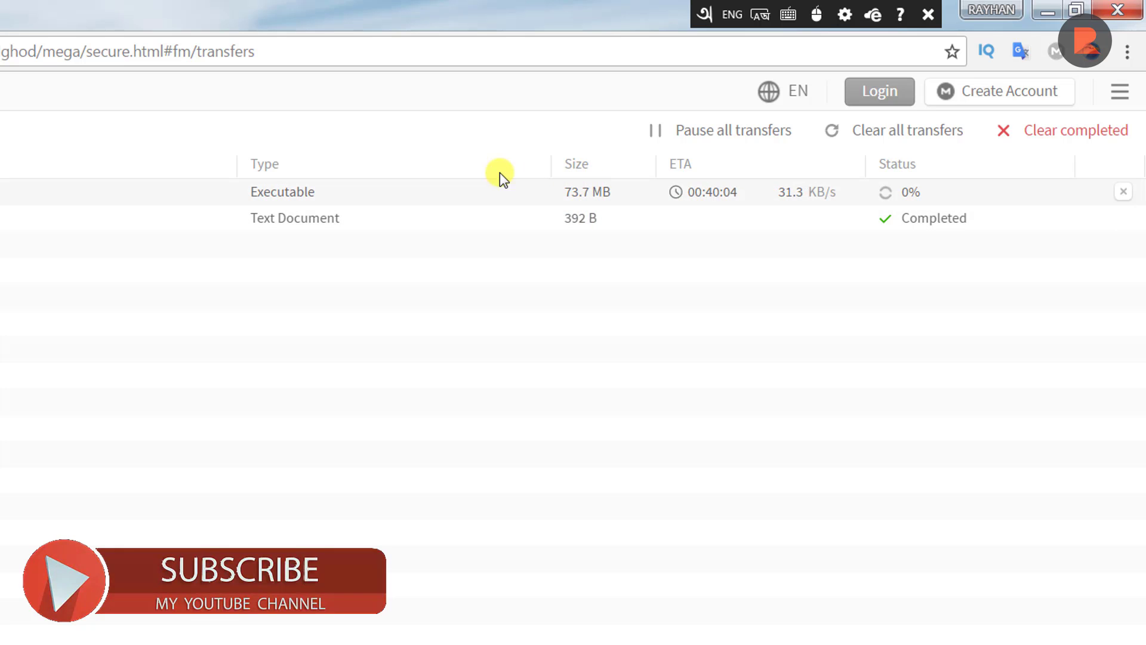
click(1126, 6)
click(634, 121)
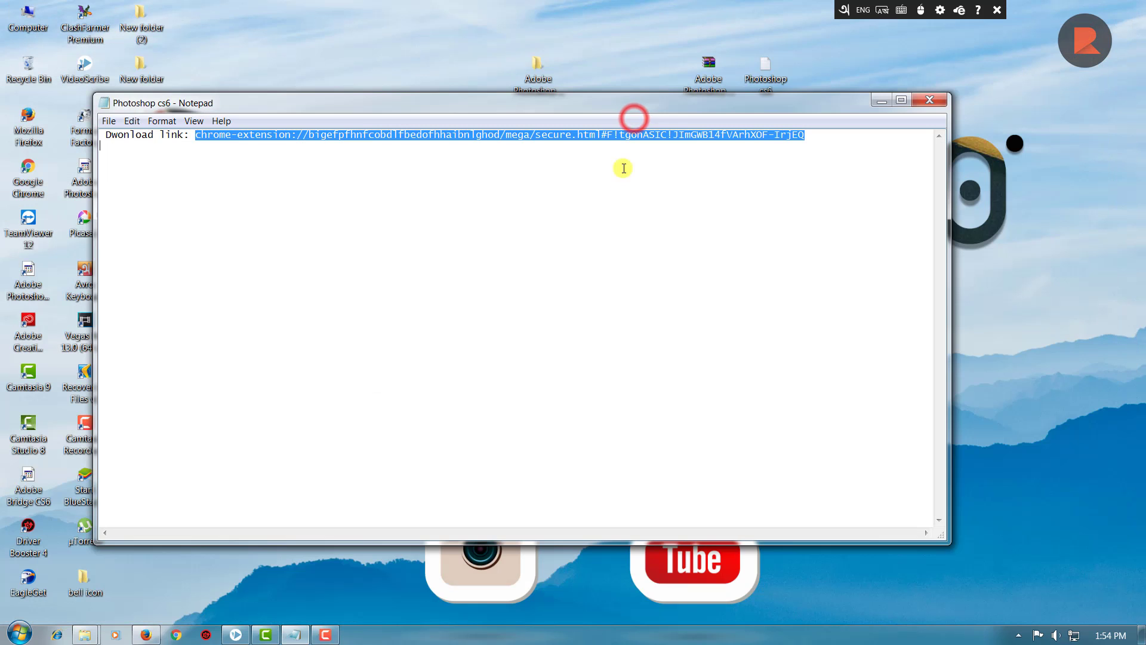
Step: Close Notepad and extract the Adobe Photoshop CS6 Crack file archive onto the desktop
click(940, 101)
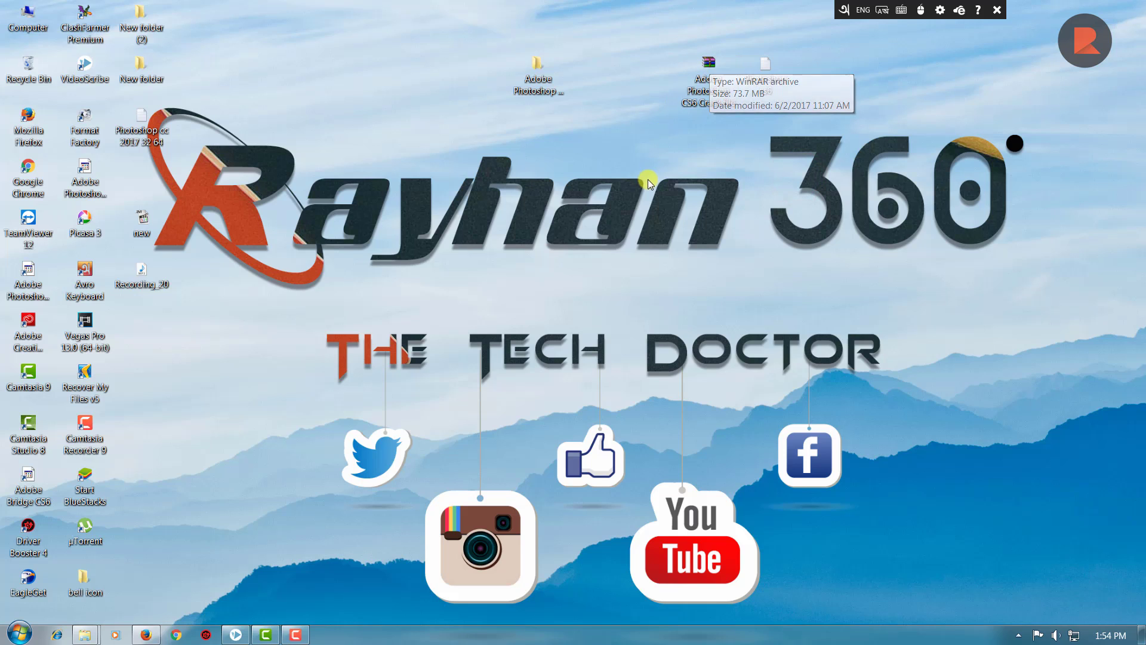
right_click(711, 72)
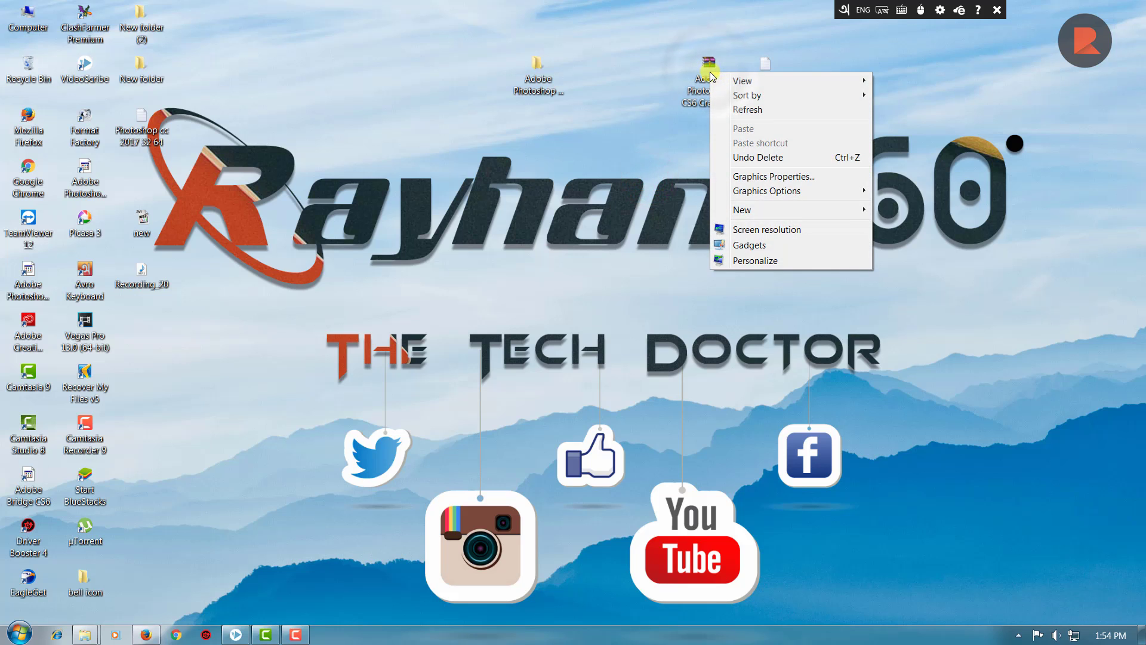
right_click(709, 62)
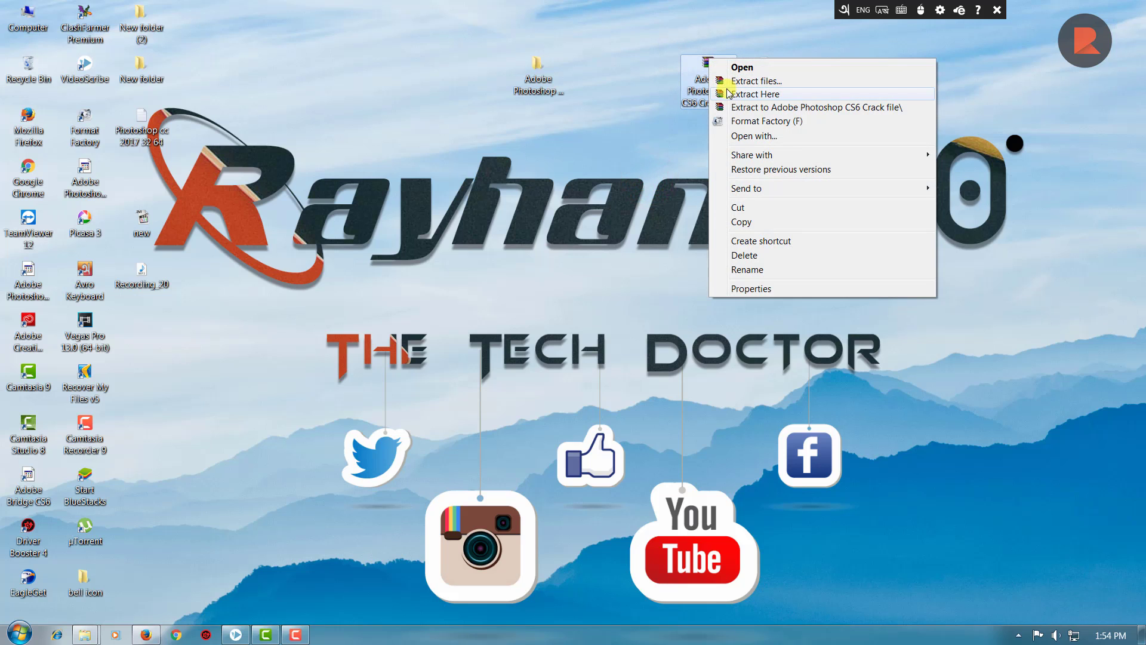
click(629, 122)
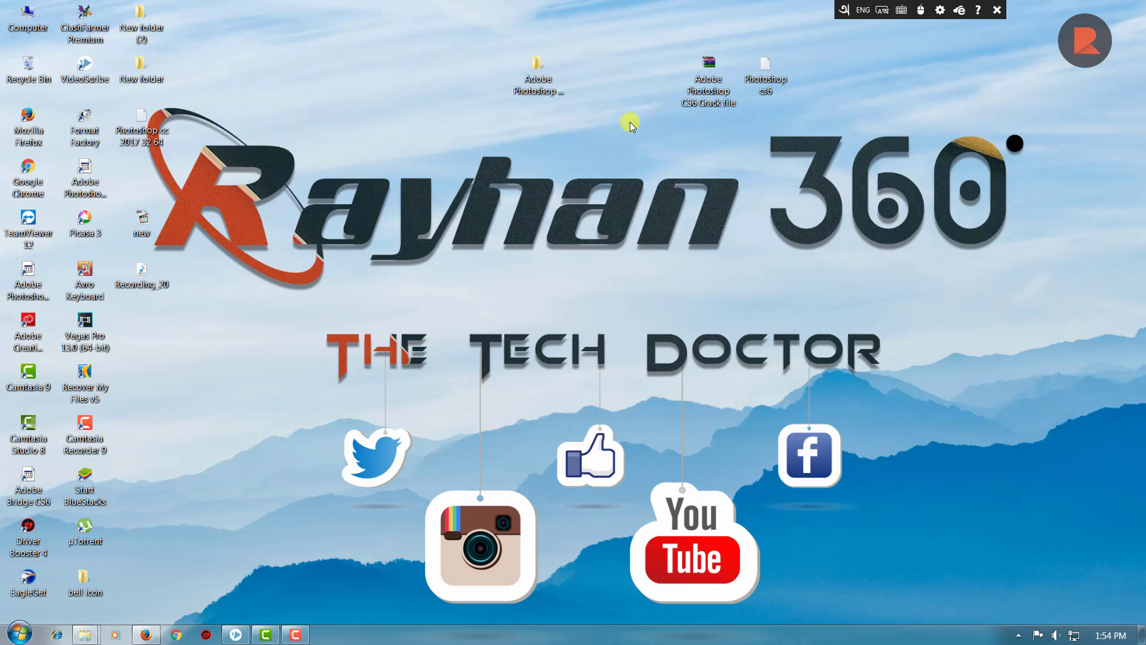
click(607, 126)
drag(596, 39, 529, 105)
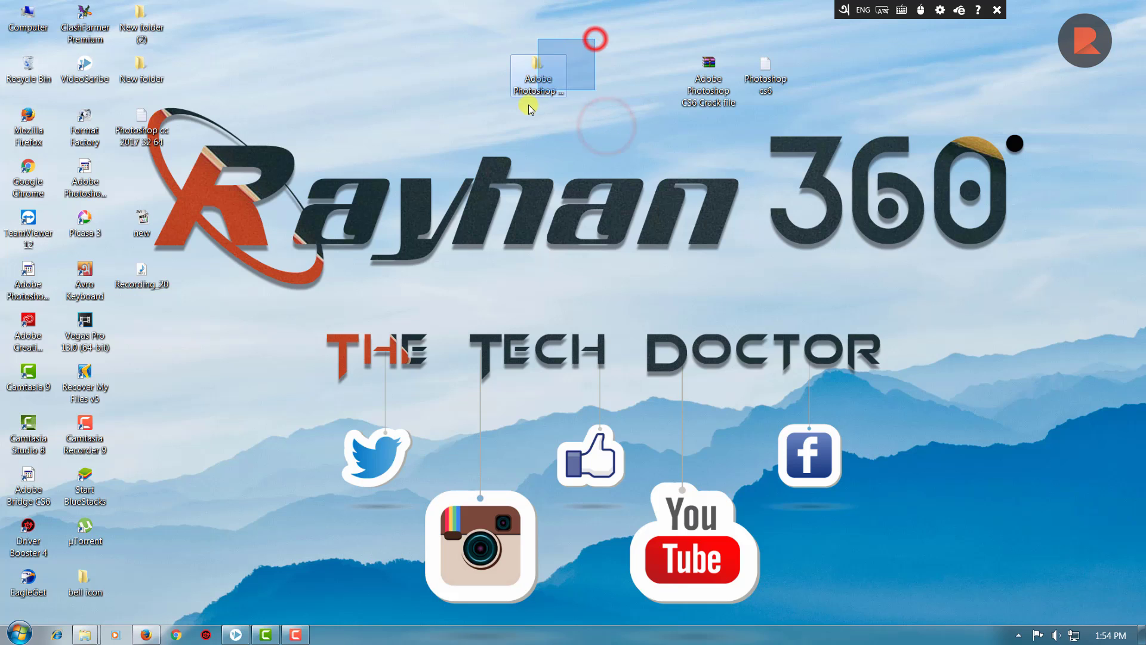
click(540, 128)
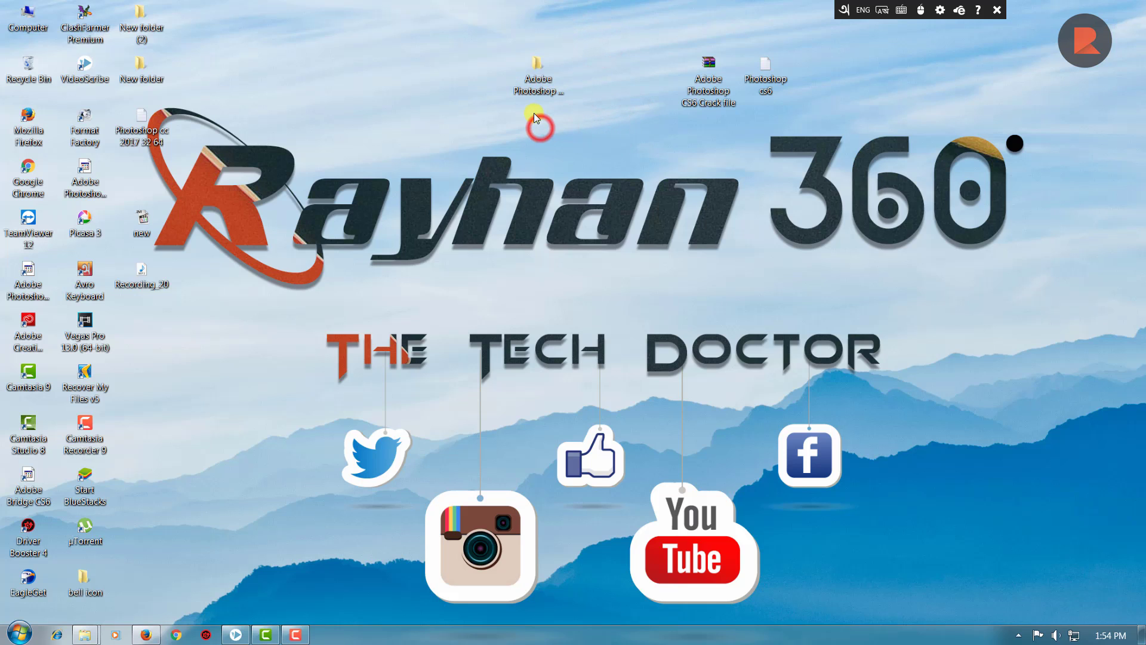
Step: Open the extracted Adobe Photoshop CS6 Crack file folder, maximized, with the Setup application selected
double_click(539, 79)
click(597, 367)
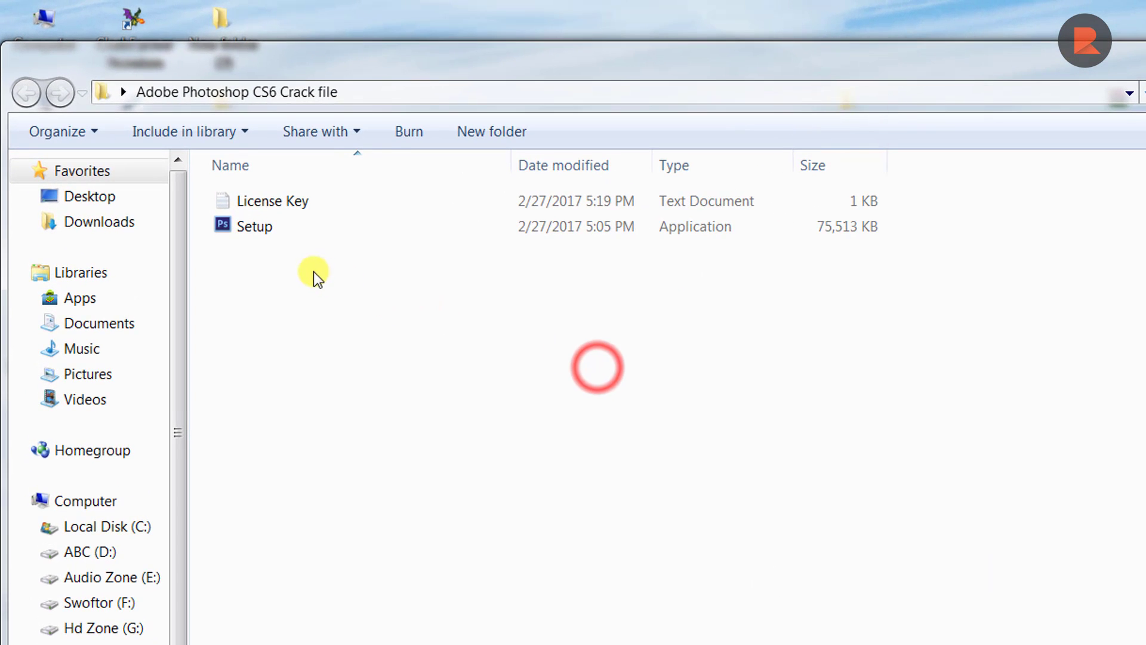
drag(299, 256, 306, 192)
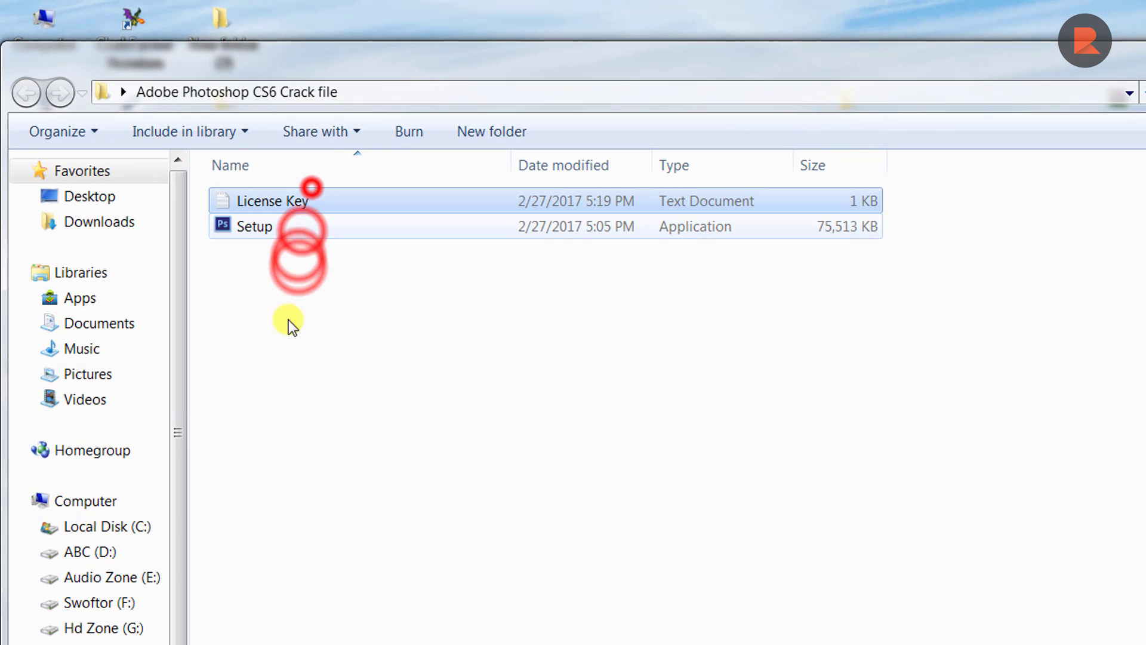
click(299, 235)
click(308, 207)
click(316, 283)
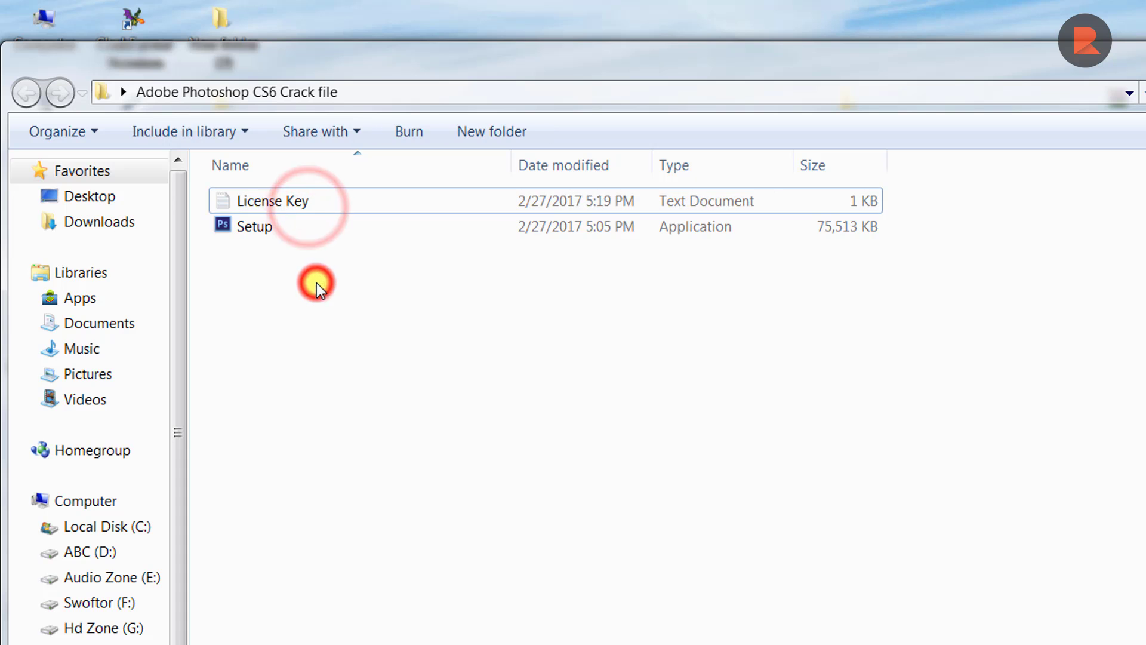
click(335, 236)
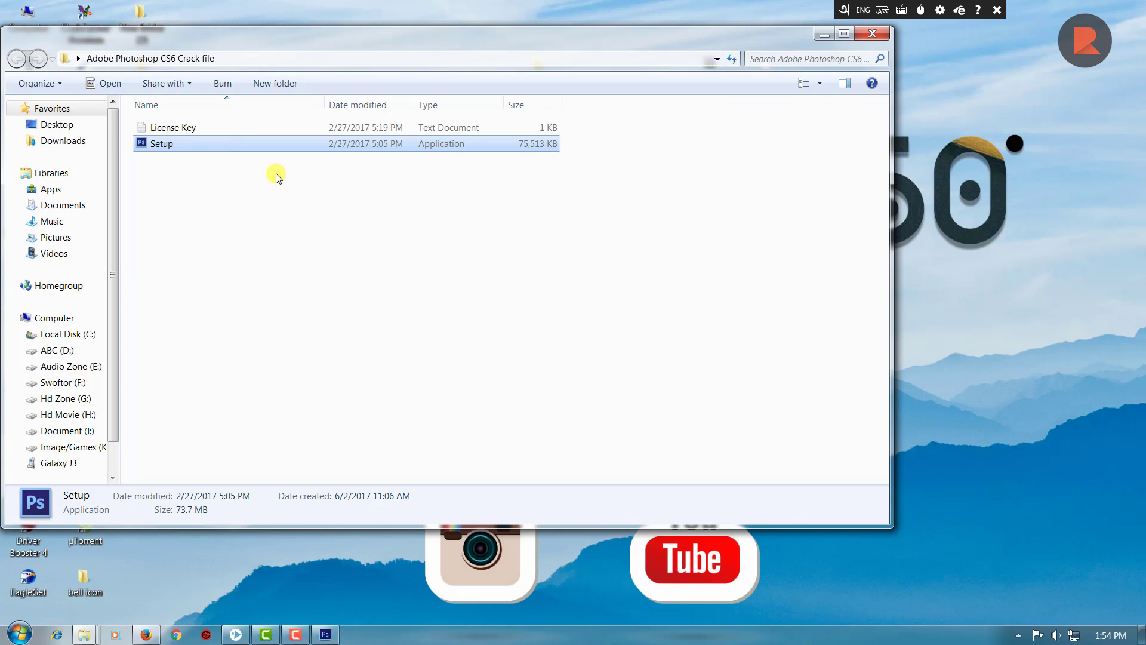
click(843, 35)
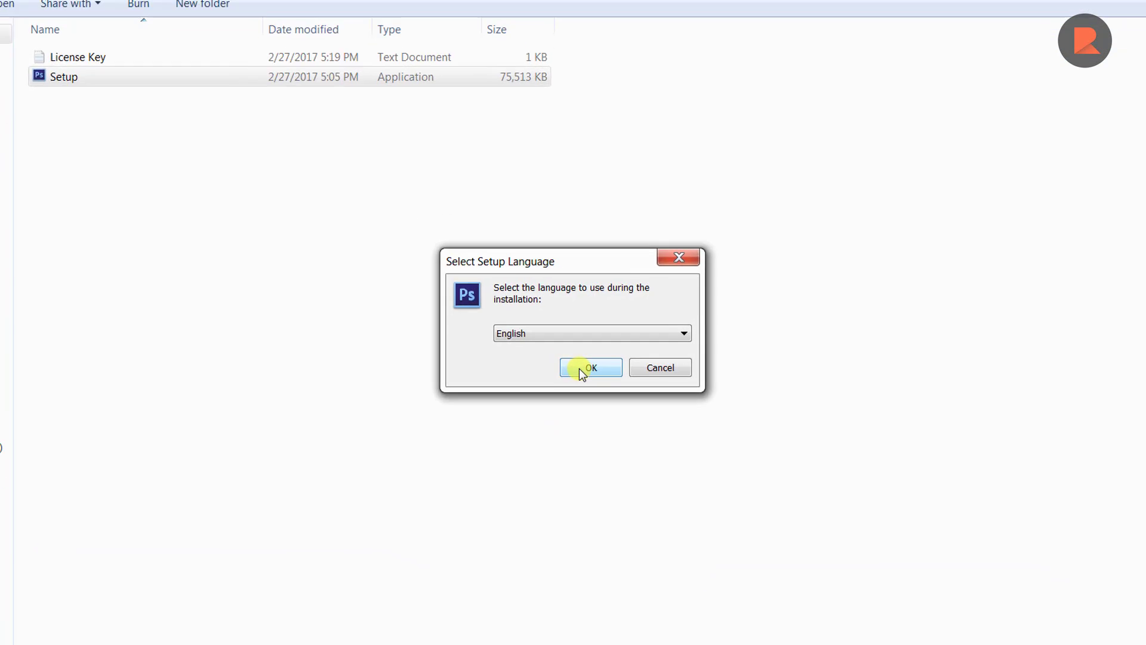
Step: Run setup, accept the agreement and the existing default install folder, reaching the License Key page
click(582, 414)
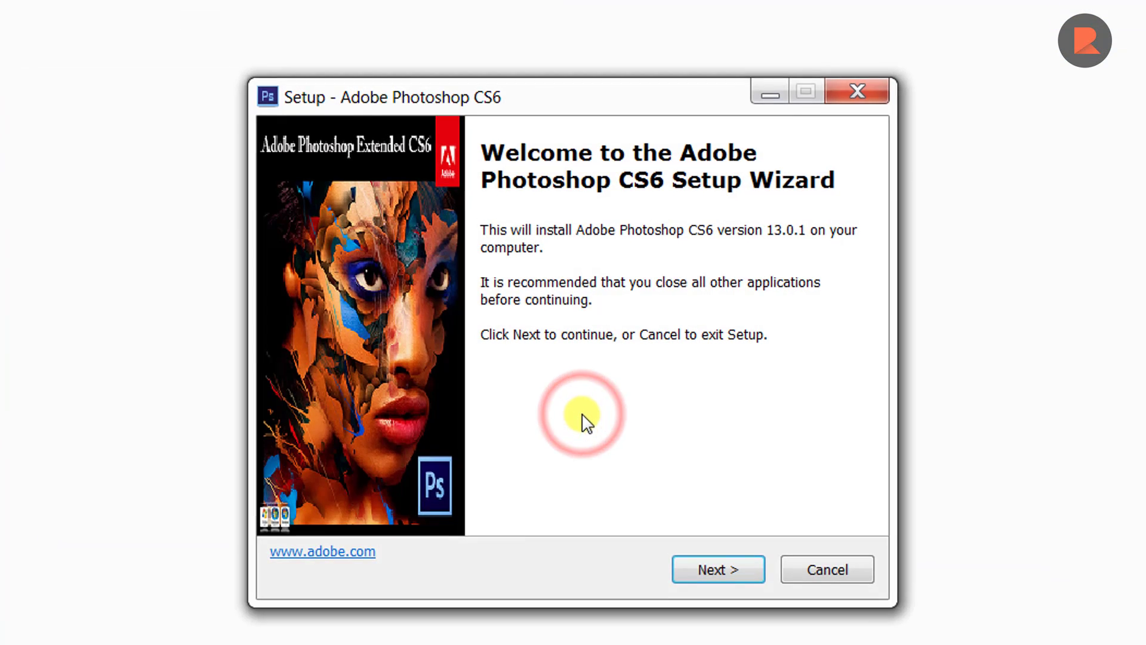
click(694, 541)
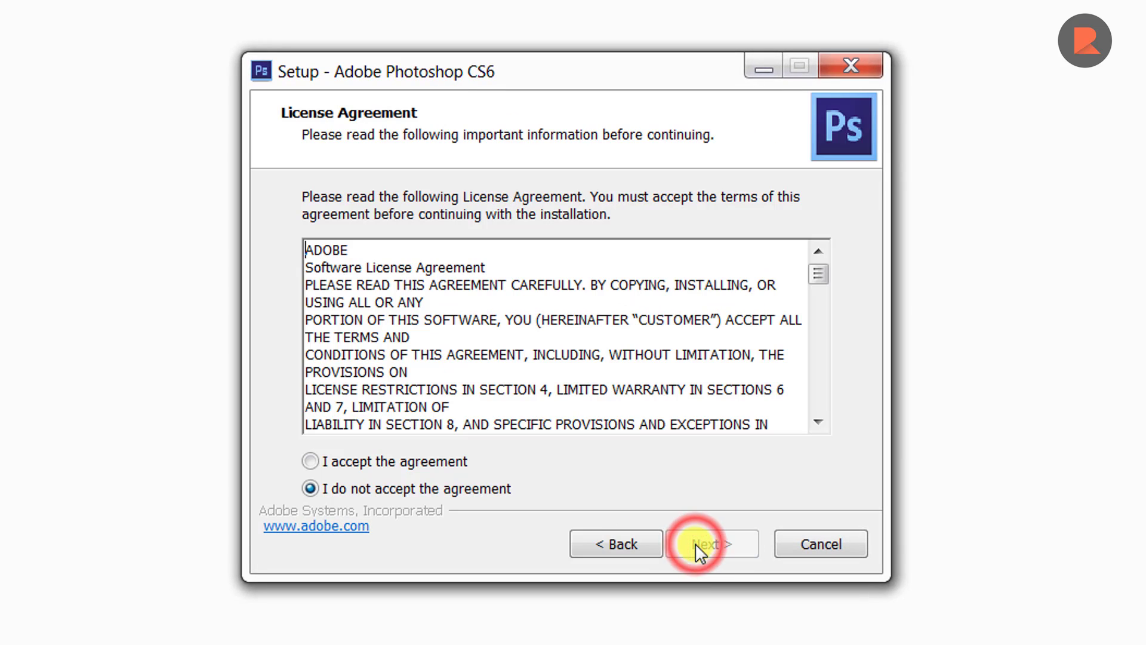
click(335, 461)
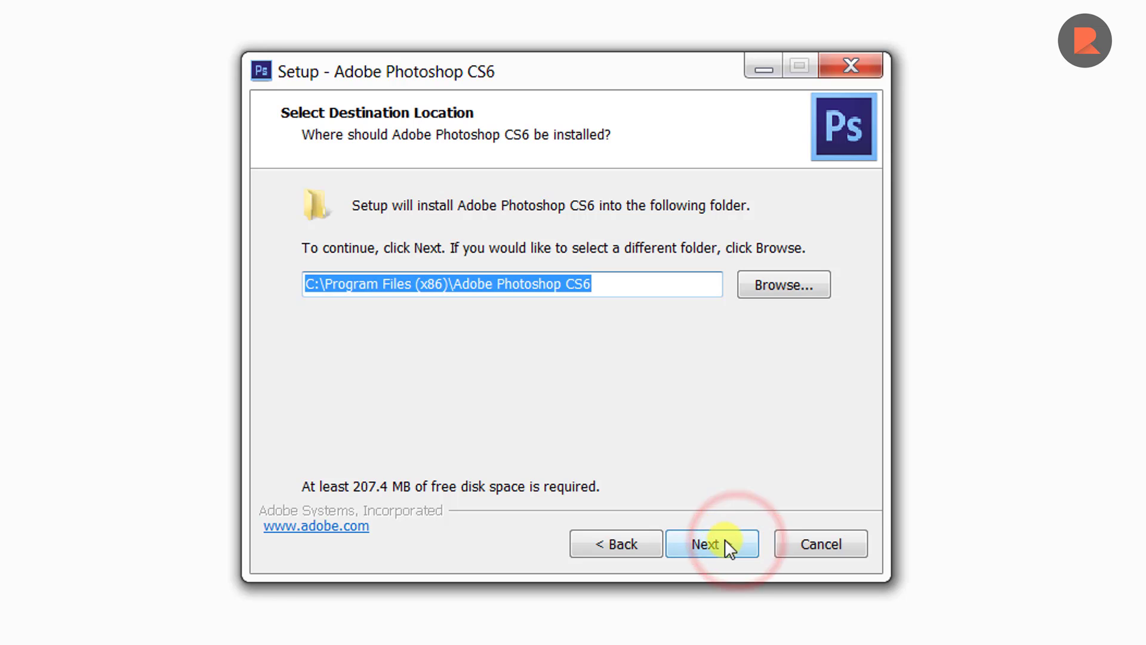
click(724, 539)
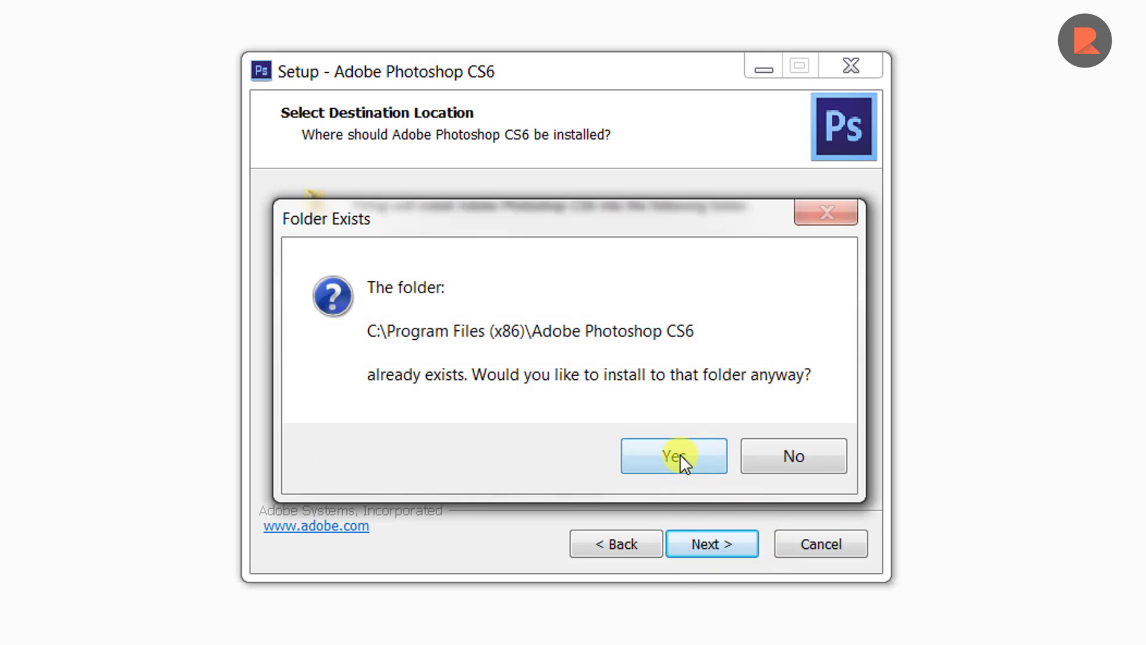
click(680, 453)
click(726, 541)
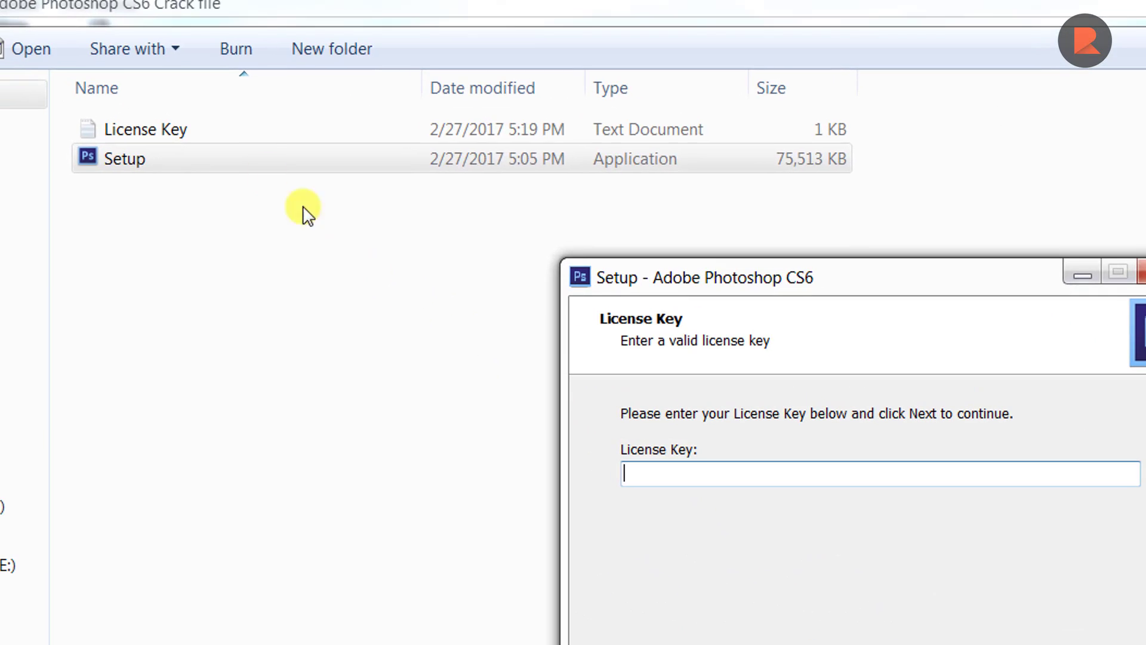
Step: Copy the license key from License Key.txt in Notepad, then close the file
double_click(251, 130)
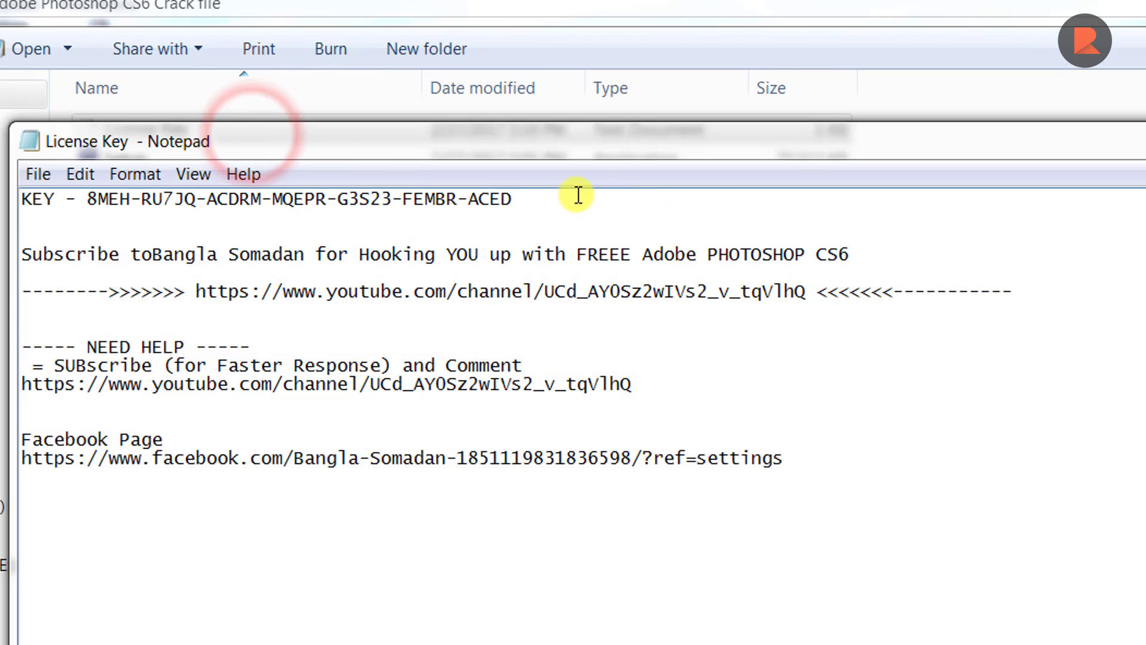
drag(540, 199, 91, 205)
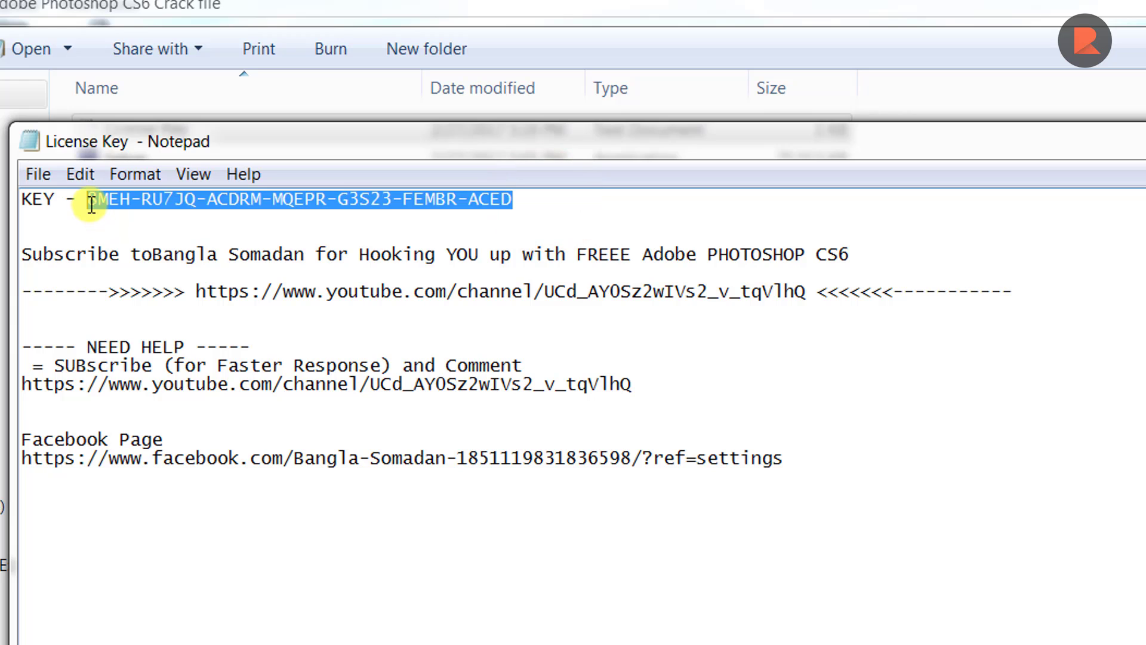
right_click(113, 198)
click(179, 274)
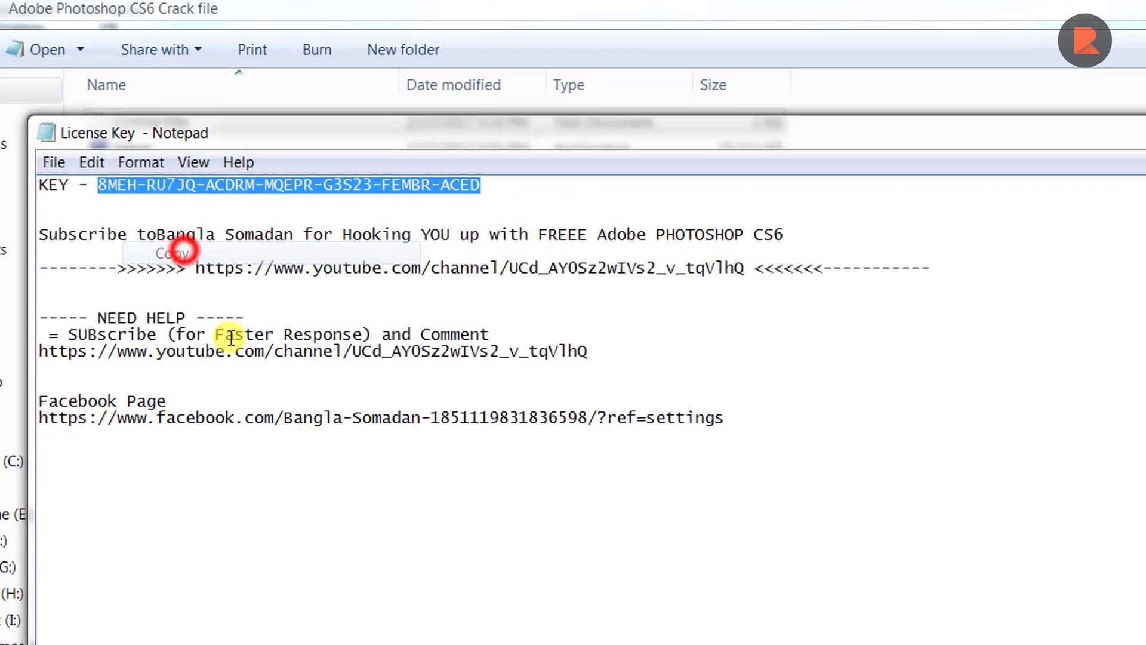
click(963, 101)
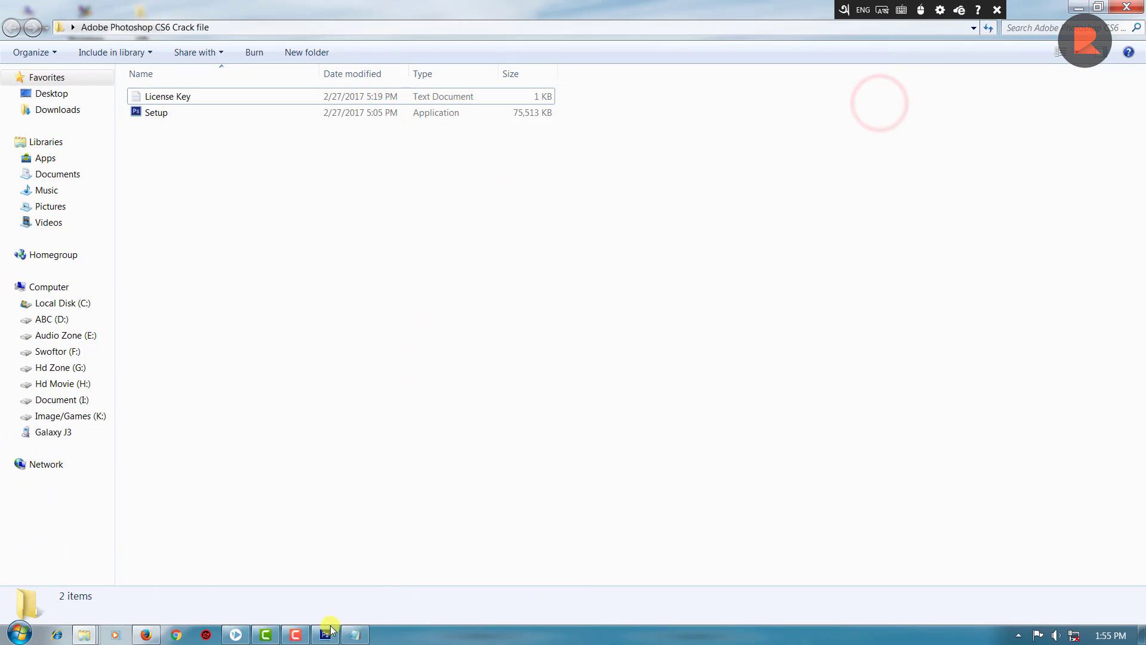
Step: Paste the license key into the setup's License Key field and start the installation
click(350, 640)
right_click(450, 292)
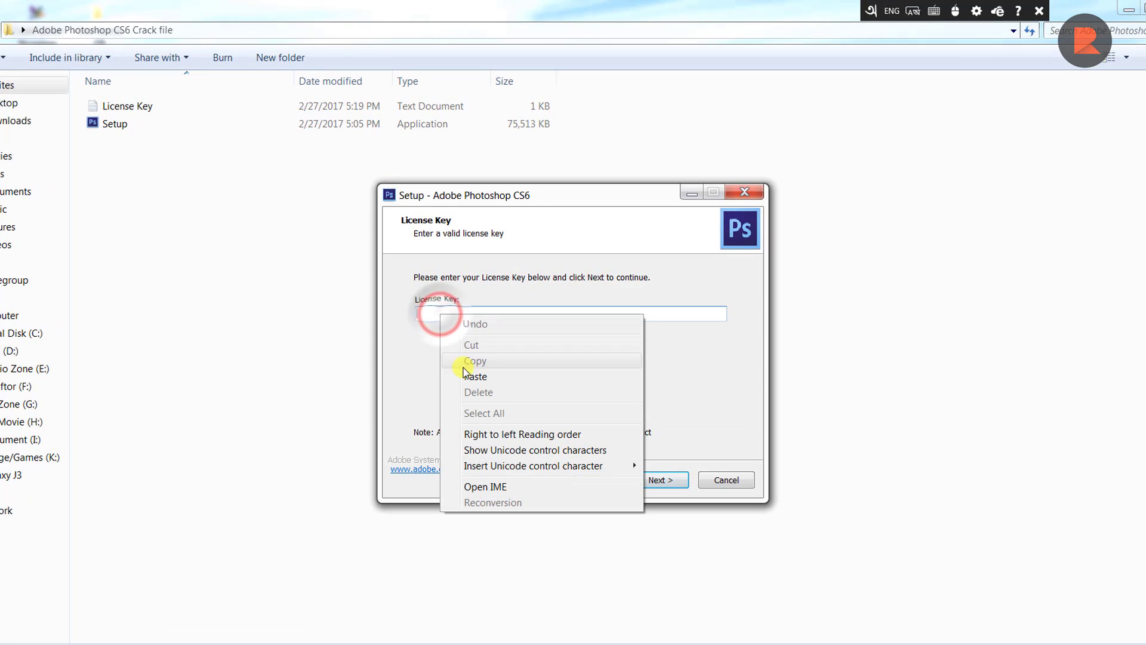
click(473, 352)
click(655, 480)
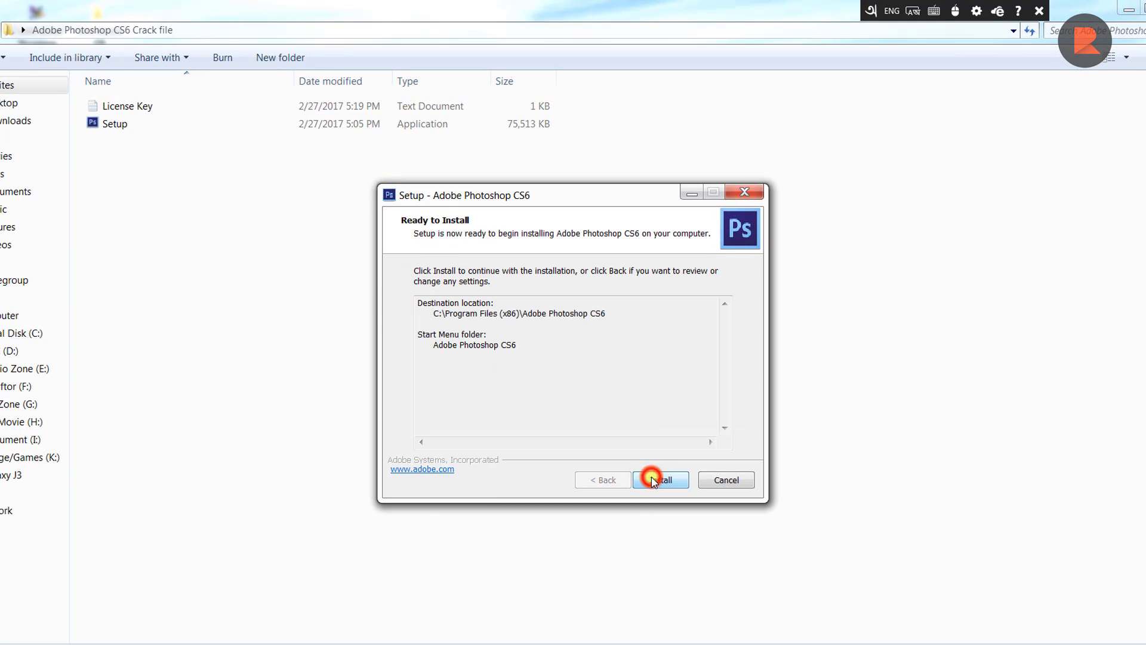
click(657, 481)
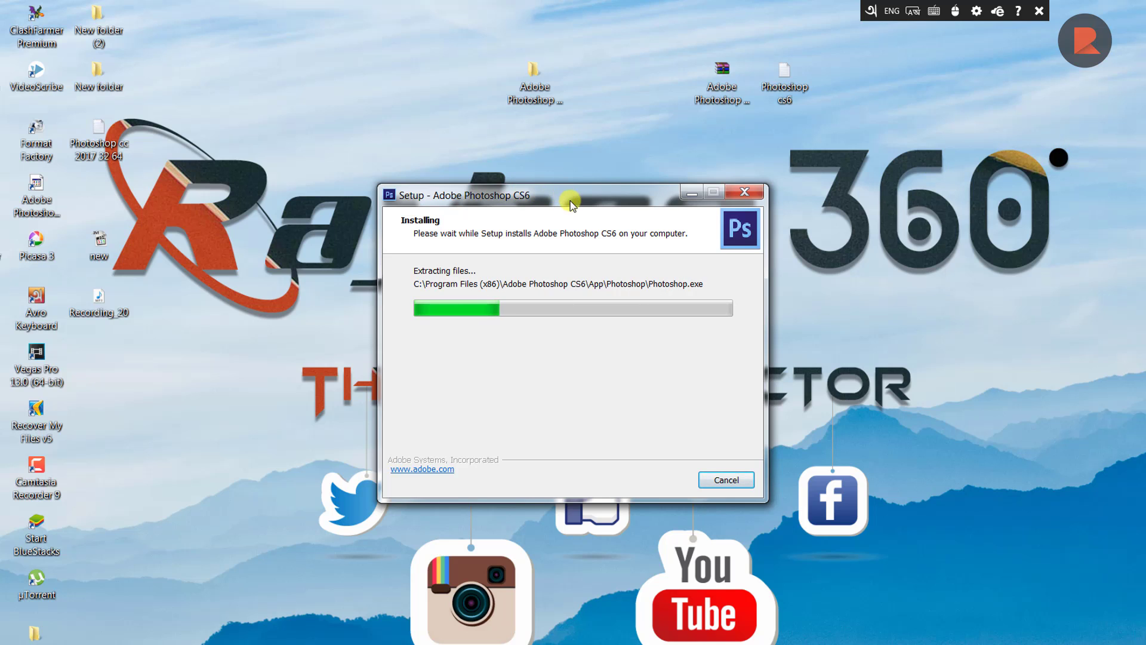
Step: Wait for the Photoshop CS6 installation to complete, refreshing the desktop meanwhile, then finish the wizard
drag(552, 198, 507, 184)
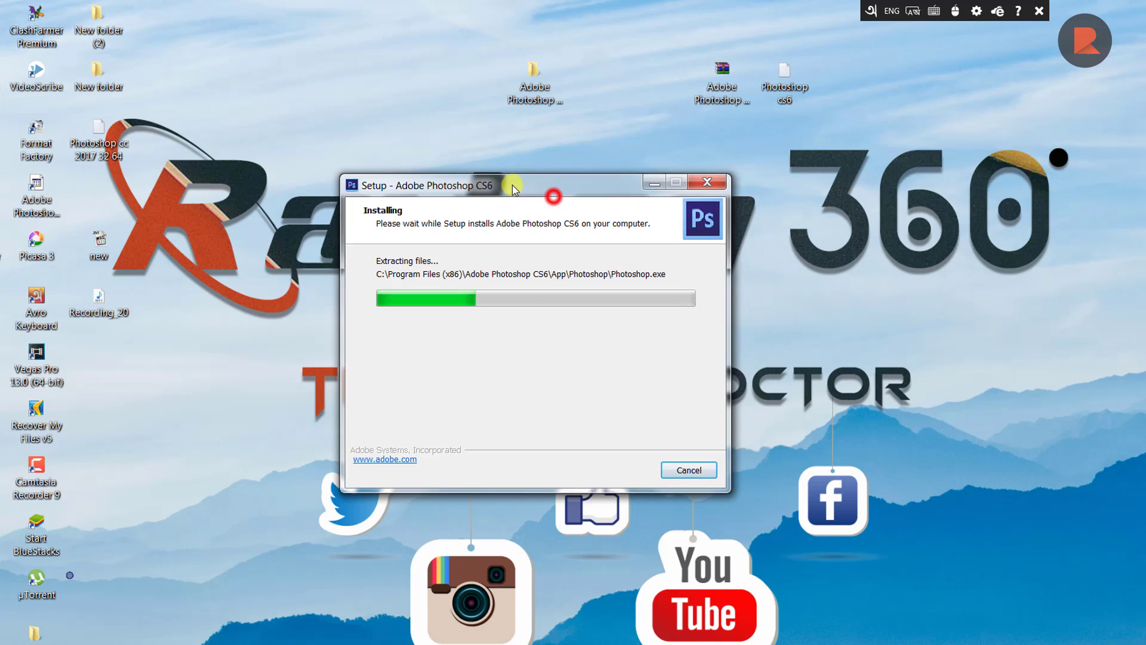
right_click(863, 222)
click(900, 264)
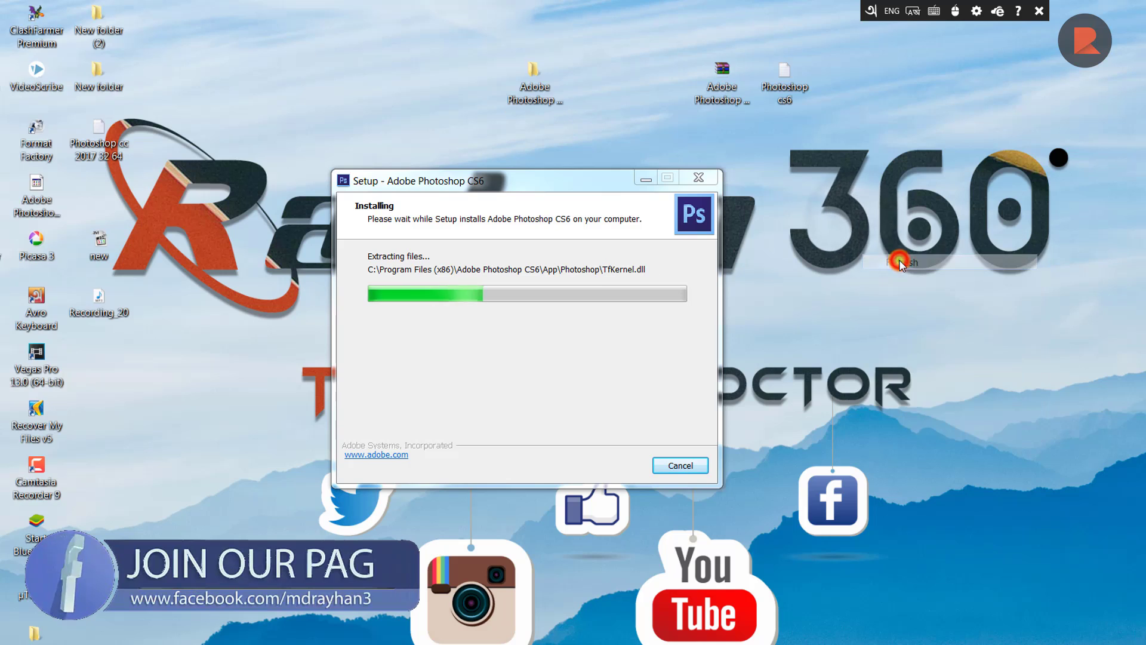
right_click(908, 257)
click(929, 299)
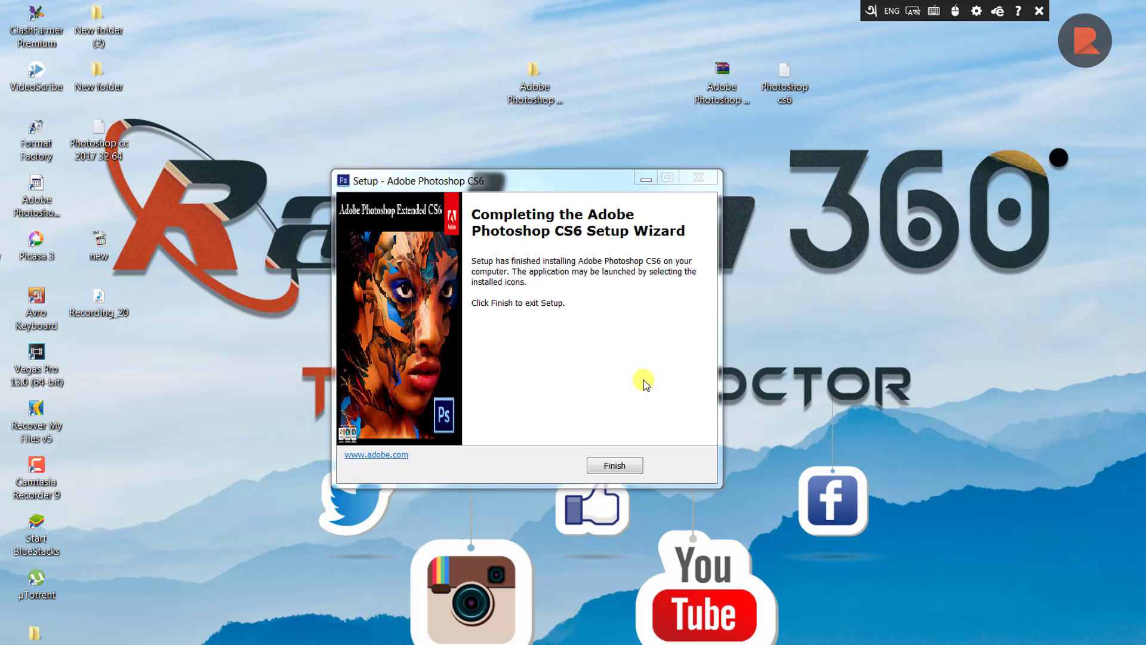
click(625, 467)
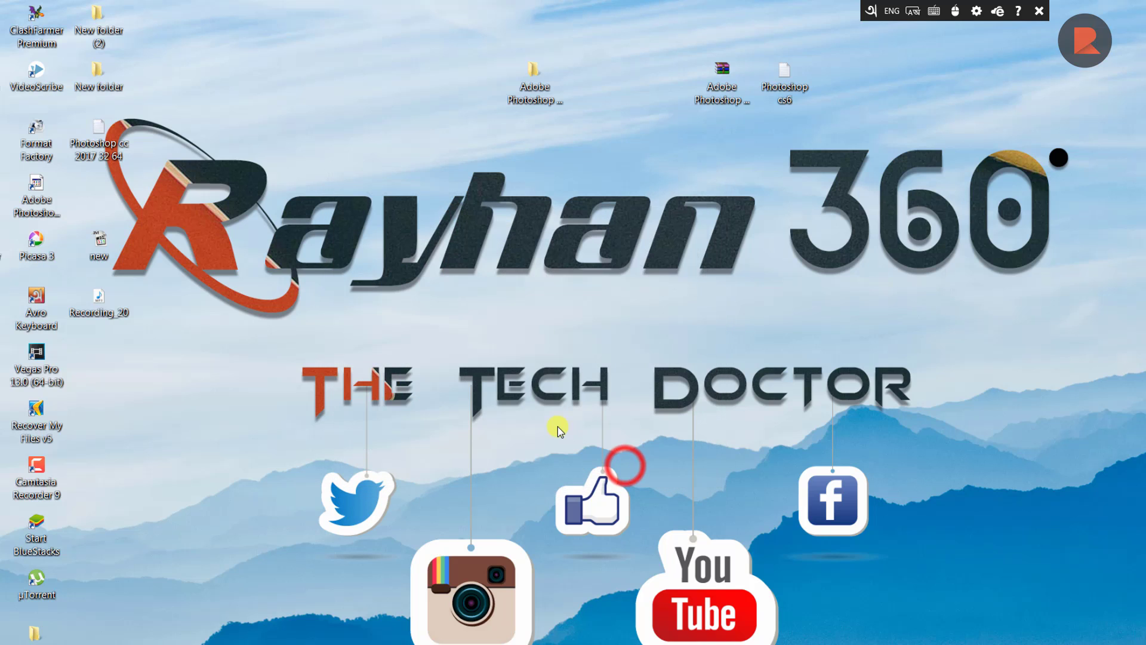
Step: Refresh the desktop twice, then launch Adobe Photoshop CS6 from the Start menu
right_click(233, 276)
click(264, 305)
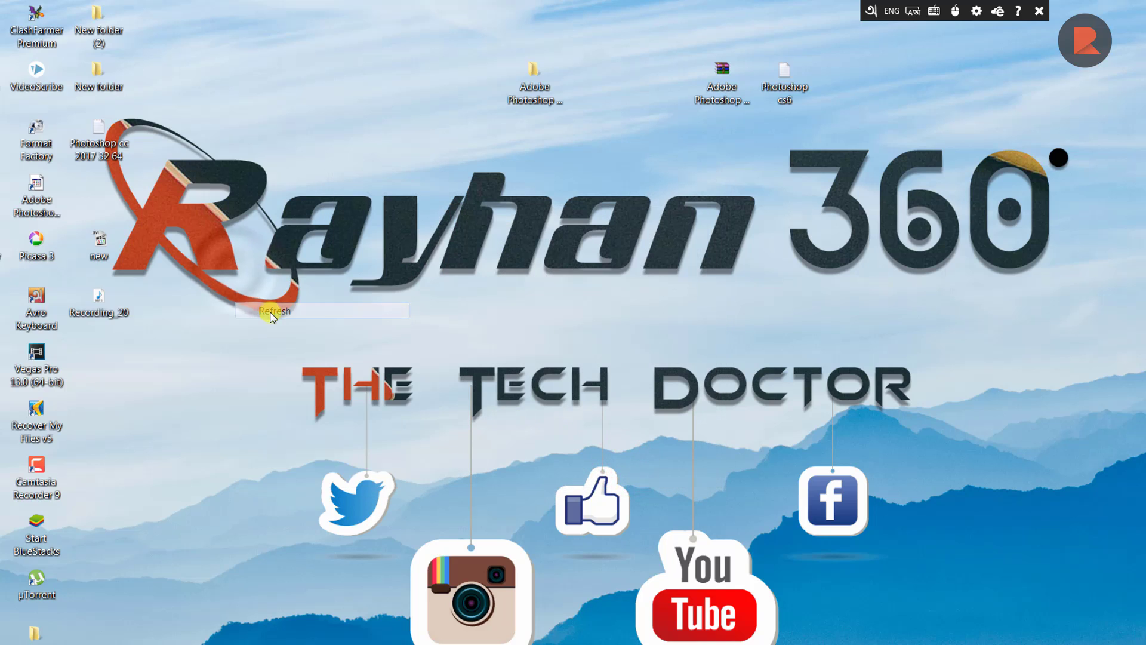
right_click(273, 317)
click(314, 352)
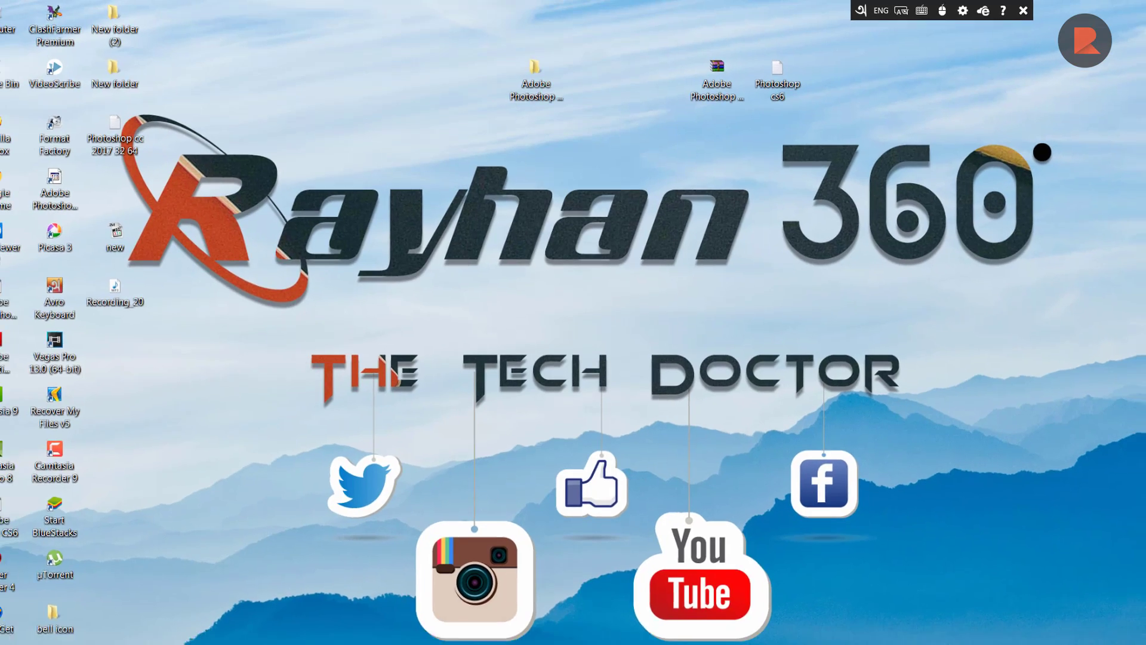
click(20, 633)
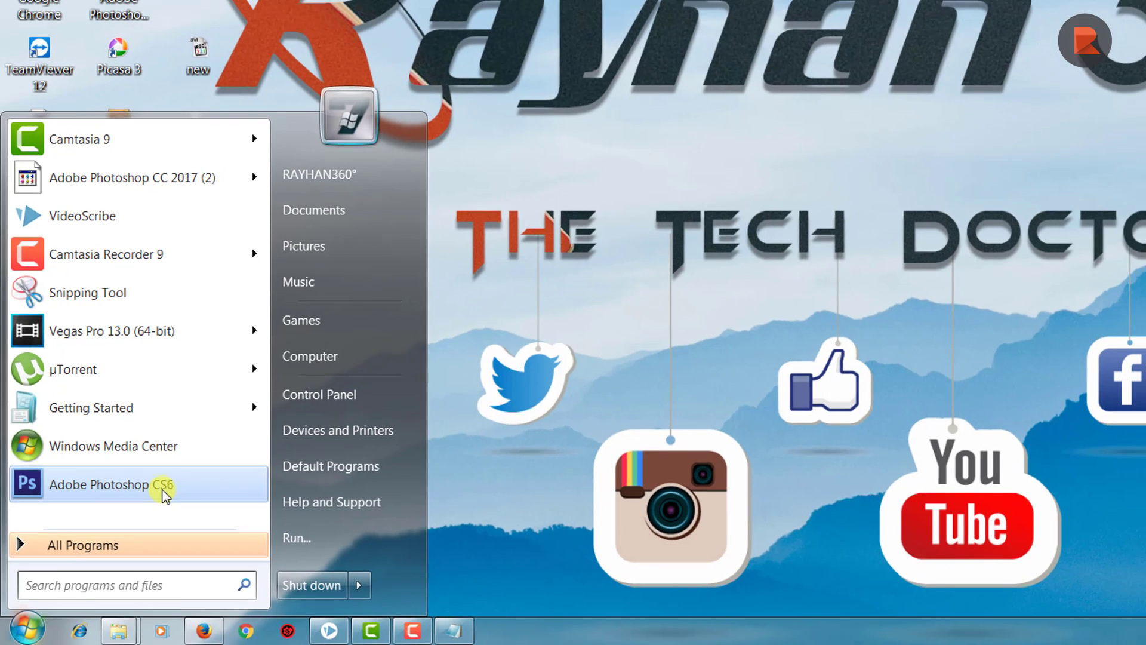
click(160, 485)
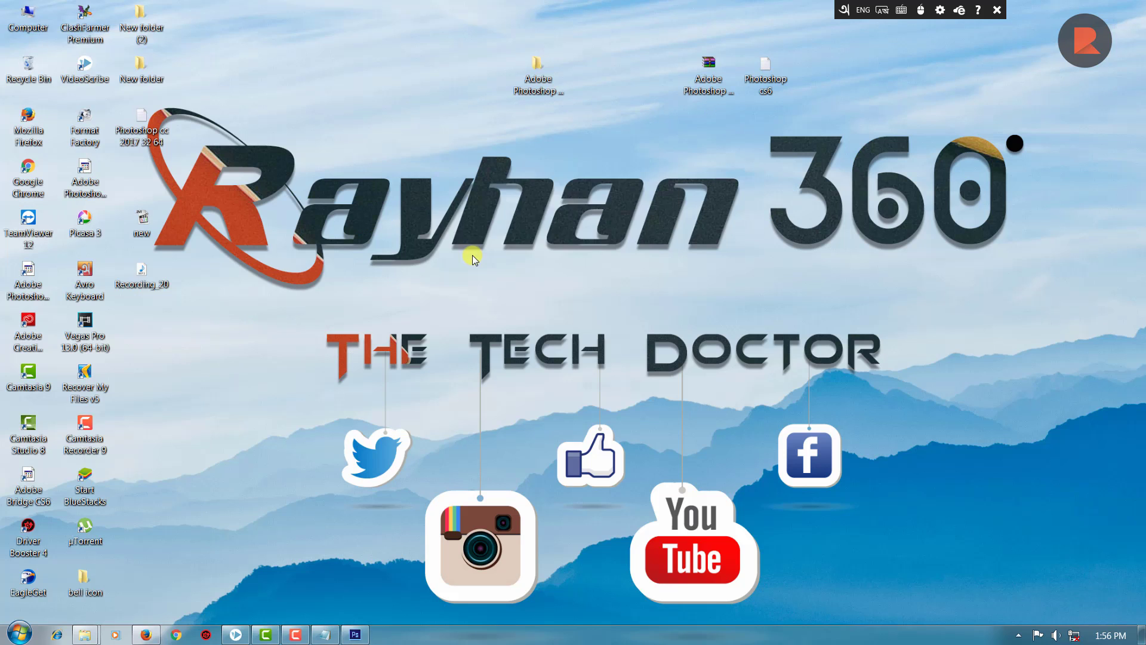
Step: Dismiss the color settings error and minimize Photoshop once its empty workspace loads
click(550, 241)
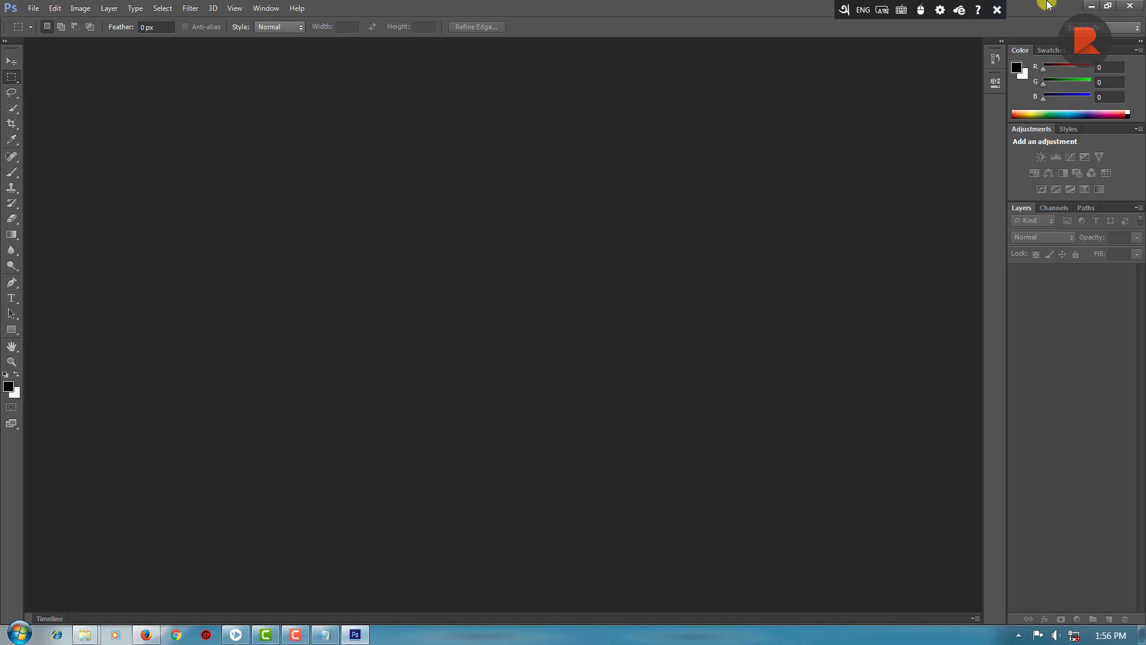
click(1091, 7)
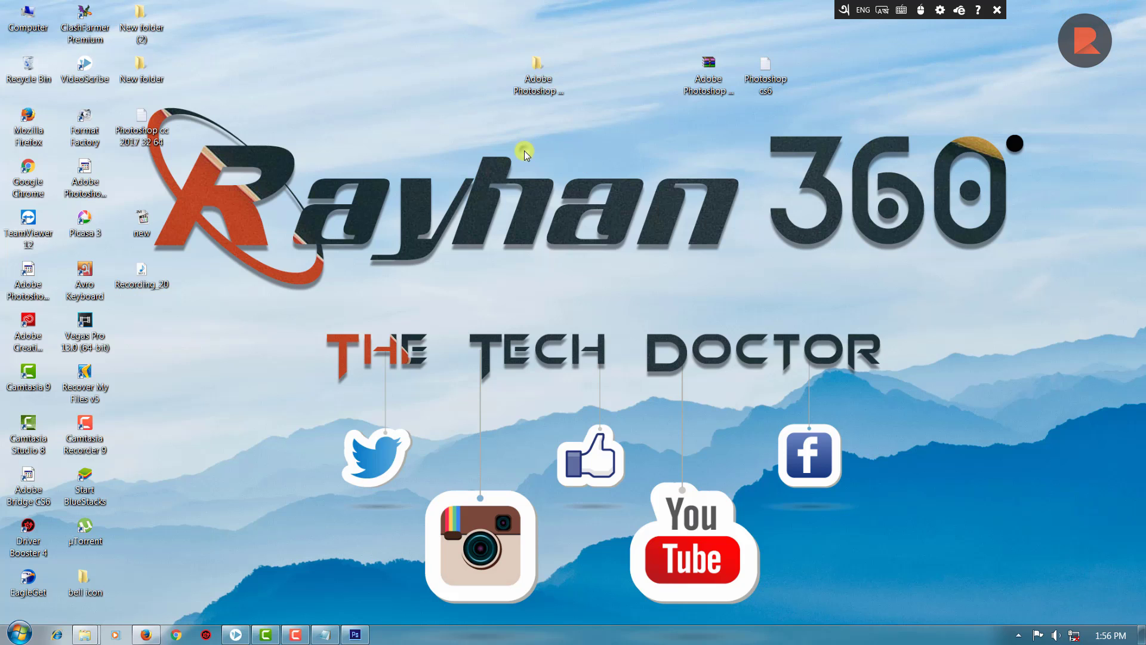
right_click(524, 151)
click(540, 179)
right_click(582, 183)
click(594, 226)
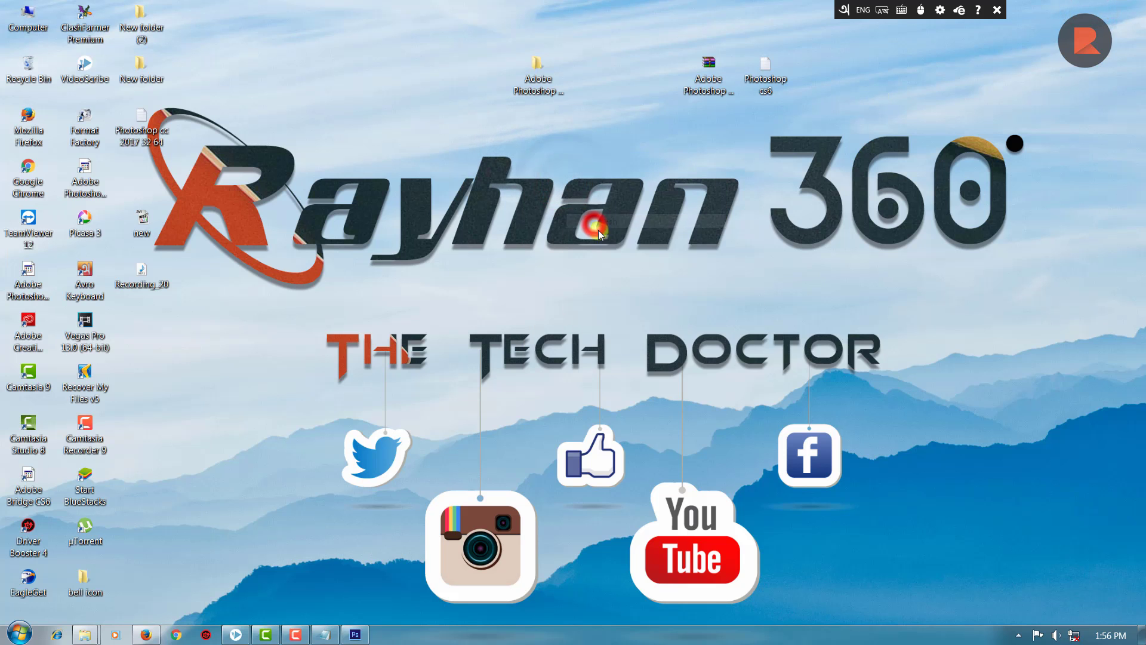
right_click(600, 233)
click(621, 260)
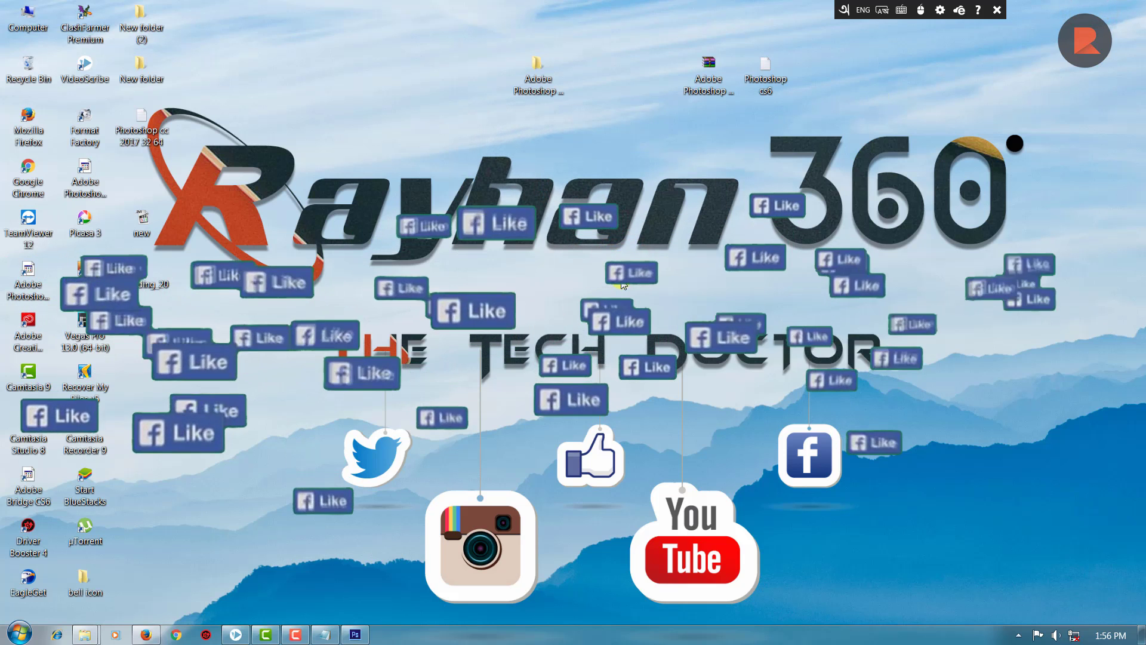